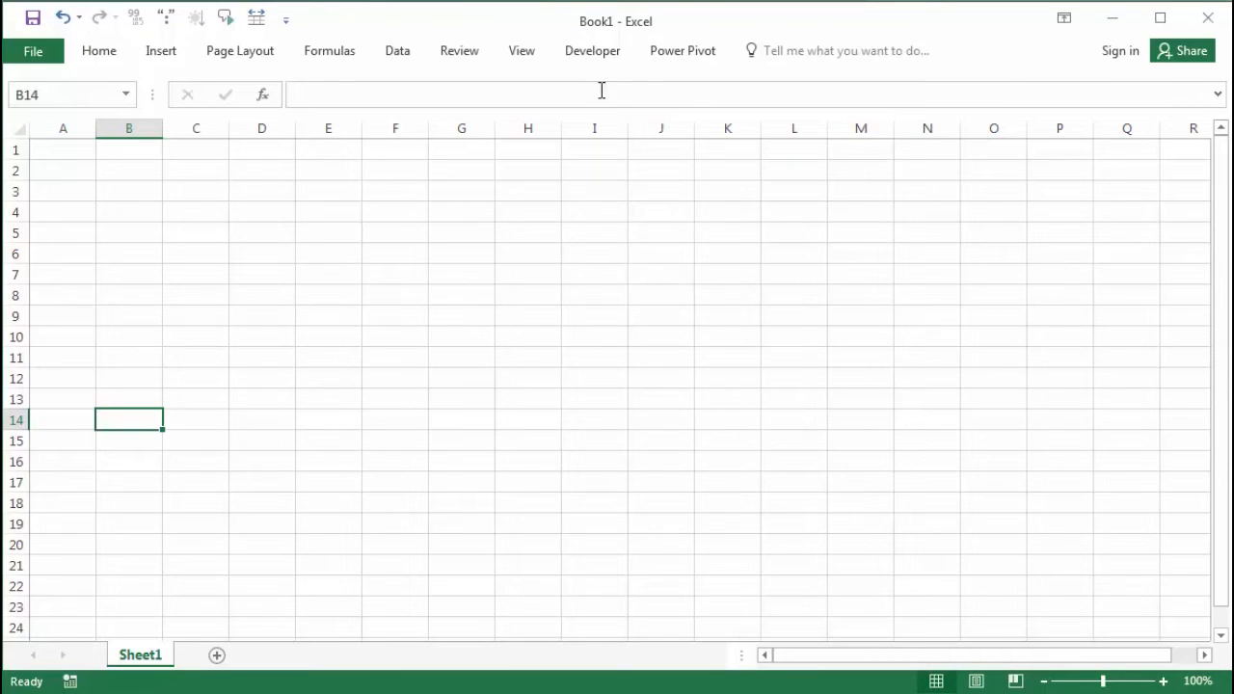
# - Enter the label "Present Value (PV)" in cell B2 and widen column B to fit it
pyautogui.click(218, 319)
pyautogui.scroll(1, 160, 288)
pyautogui.scroll(2, 160, 287)
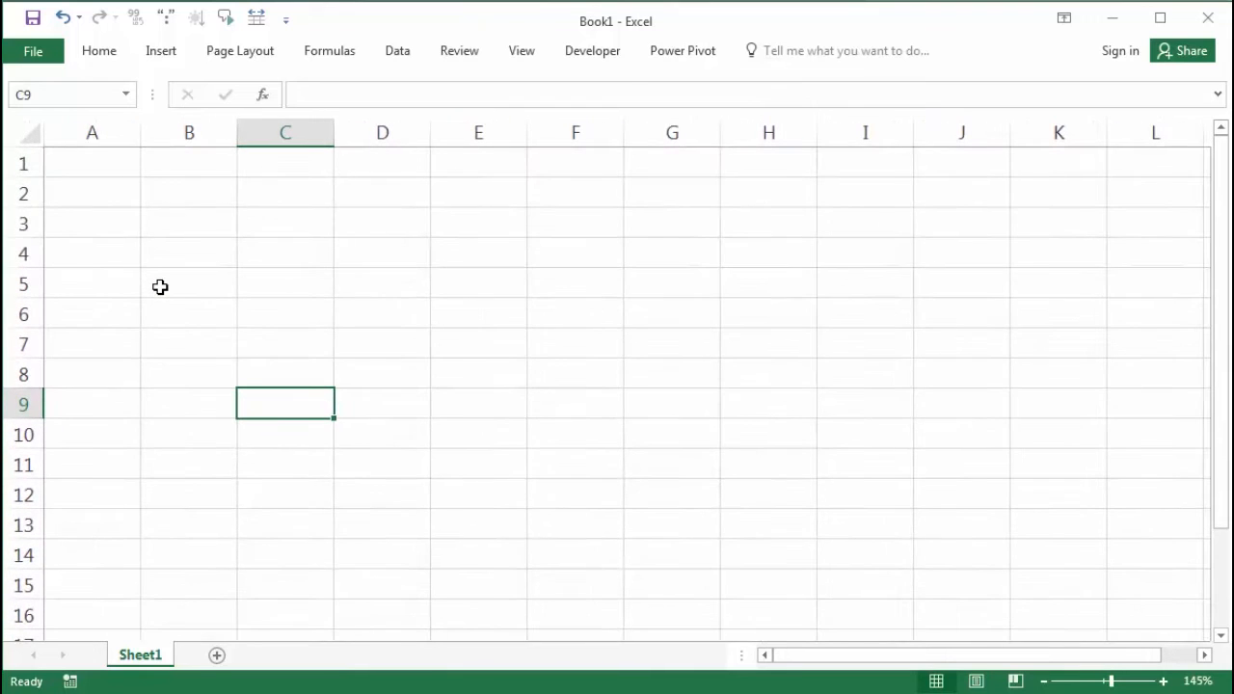
pyautogui.click(187, 224)
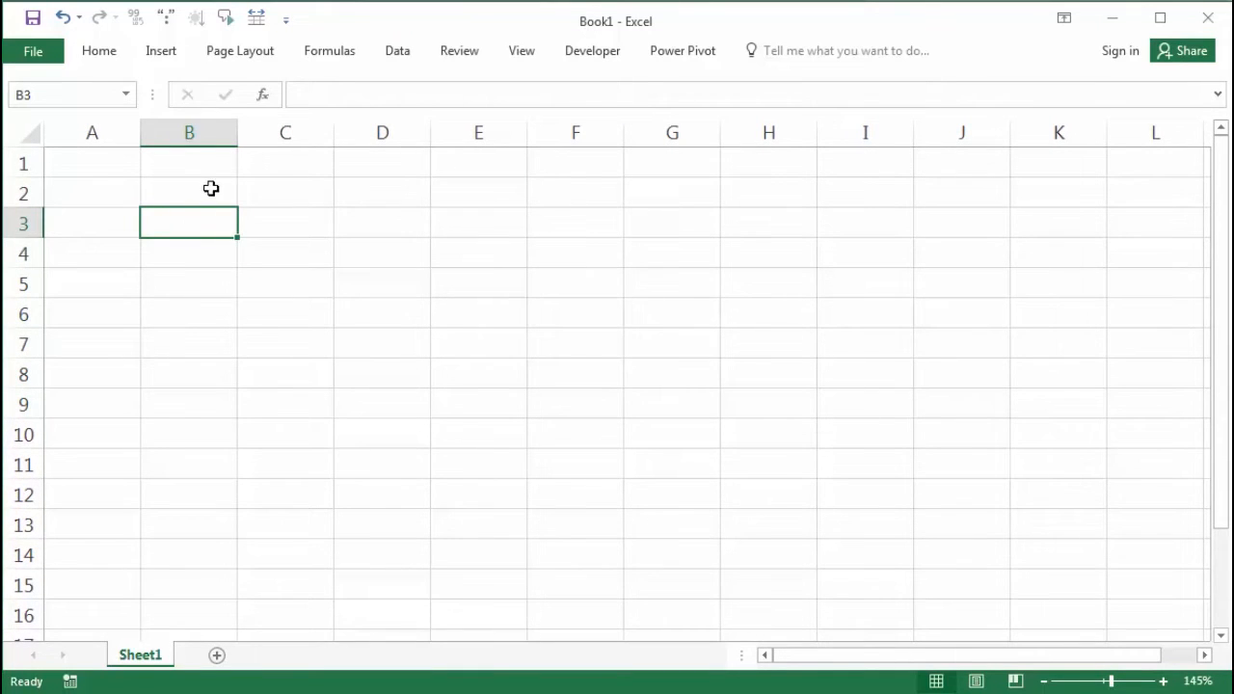
pyautogui.click(210, 189)
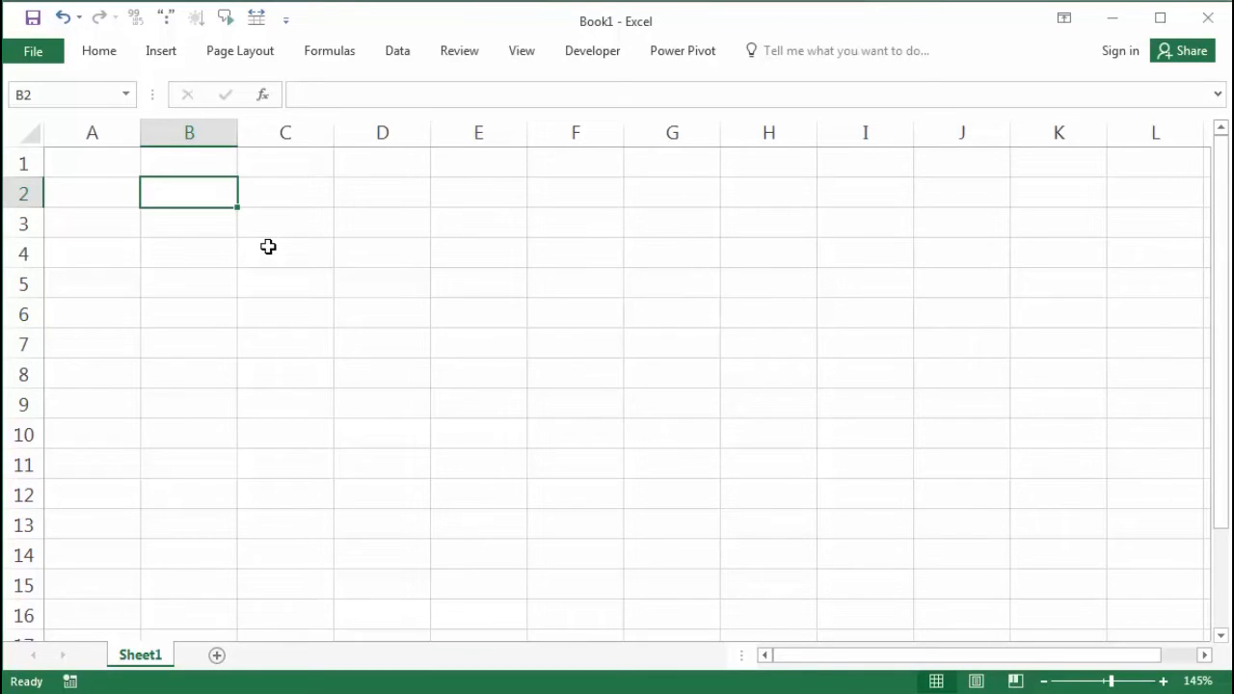
pyautogui.write('Presen')
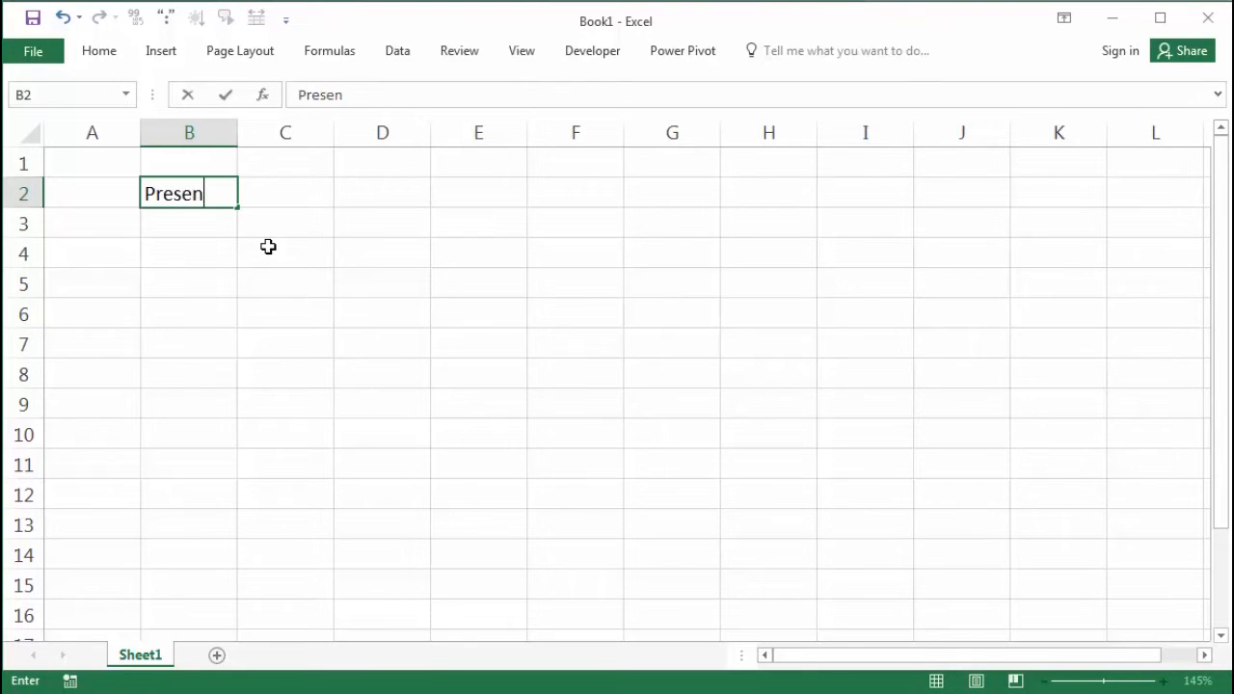
pyautogui.write('t Value (')
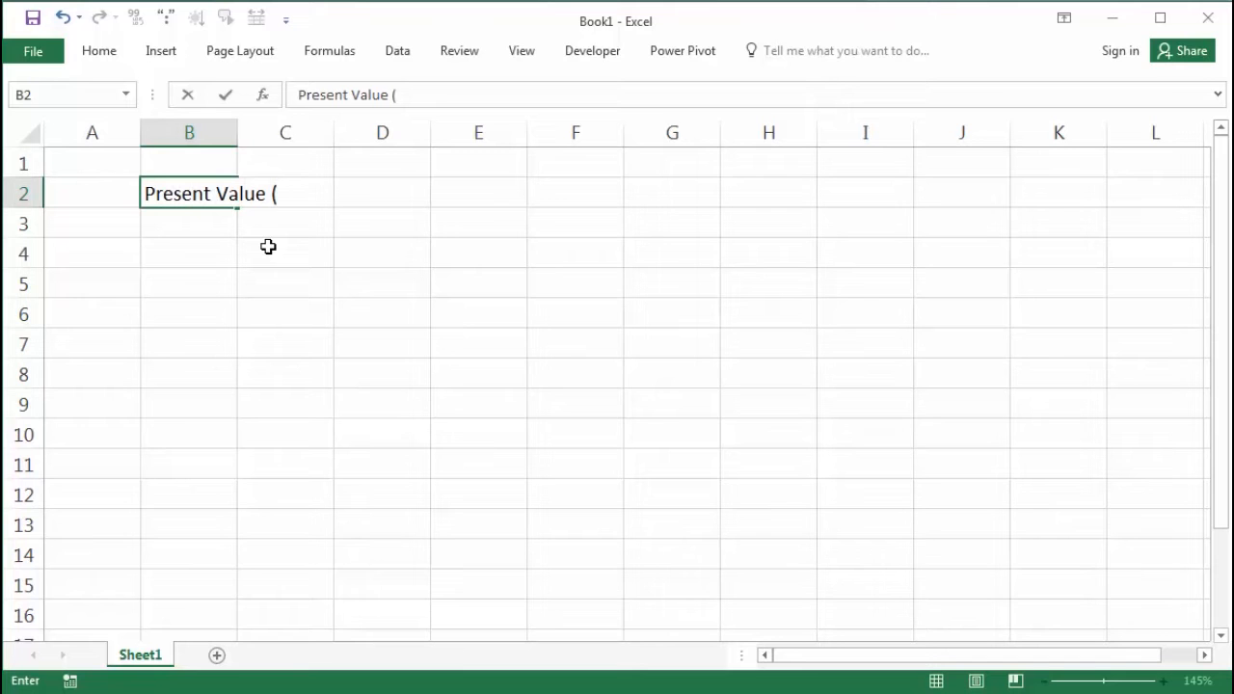
pyautogui.write('PV)')
pyautogui.press('Return')
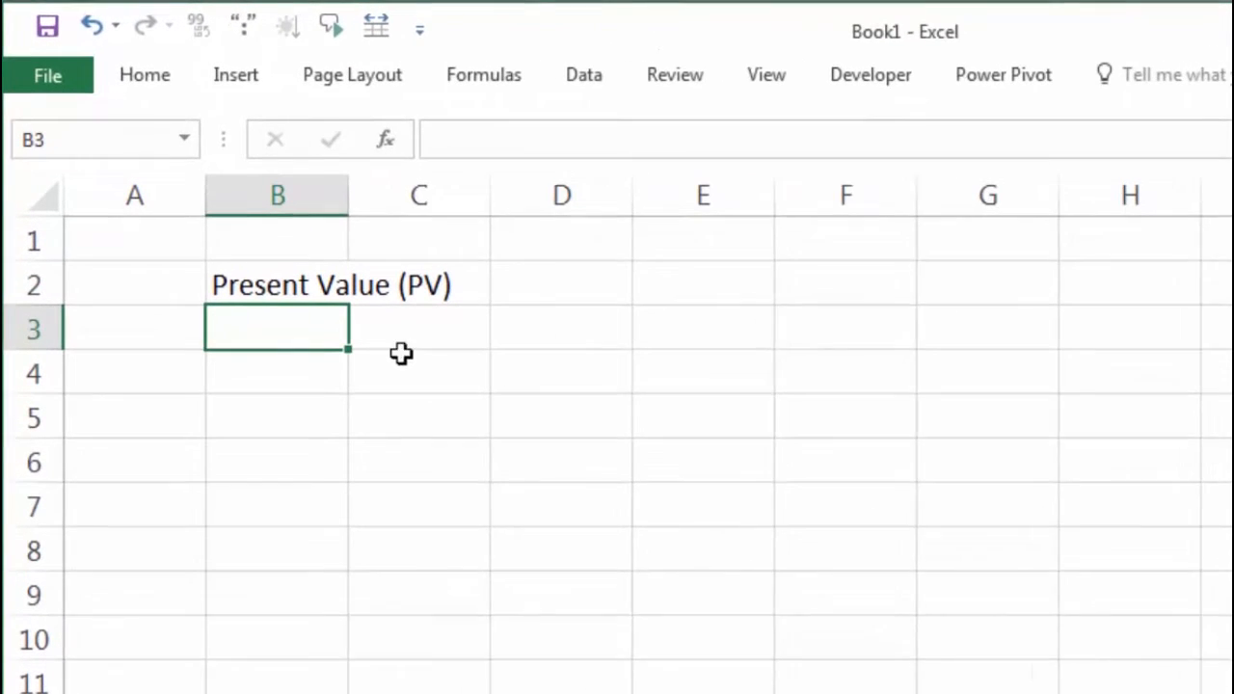
pyautogui.moveTo(348, 196); pyautogui.dragTo(485, 196)
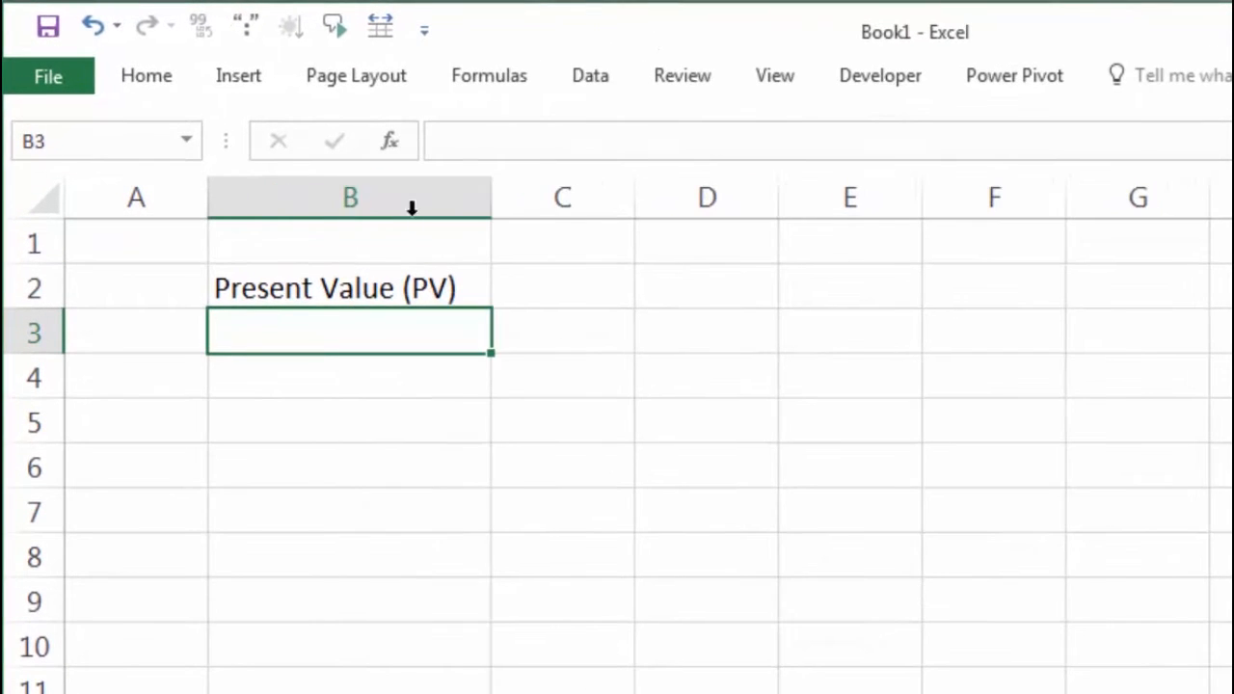
# - Enter 100000000 in cell C2 as the present value and format it with thousands separators
pyautogui.click(576, 283)
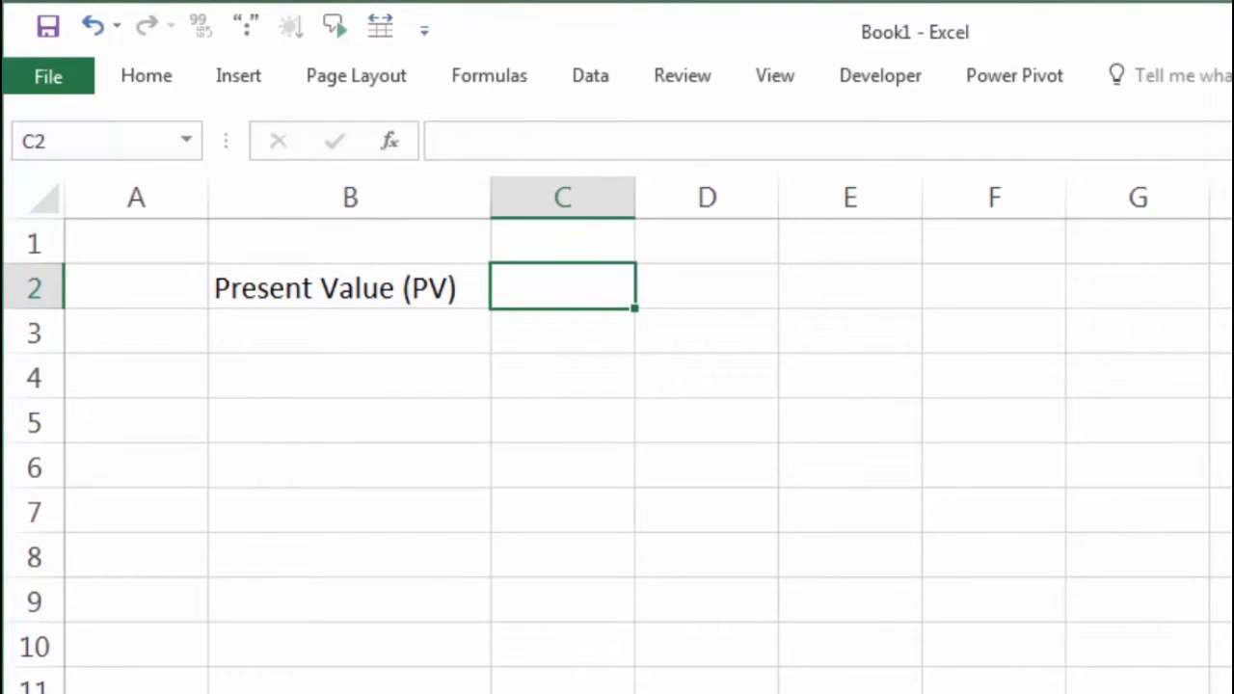
pyautogui.write('100')
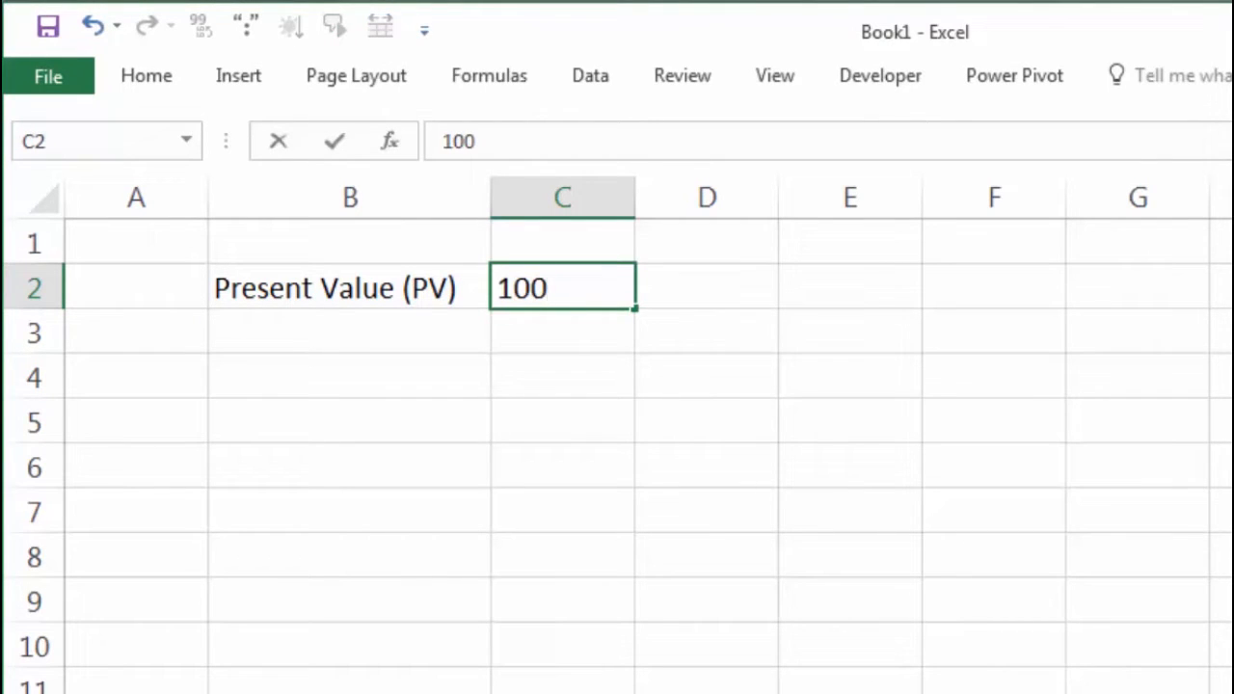
pyautogui.write('000000')
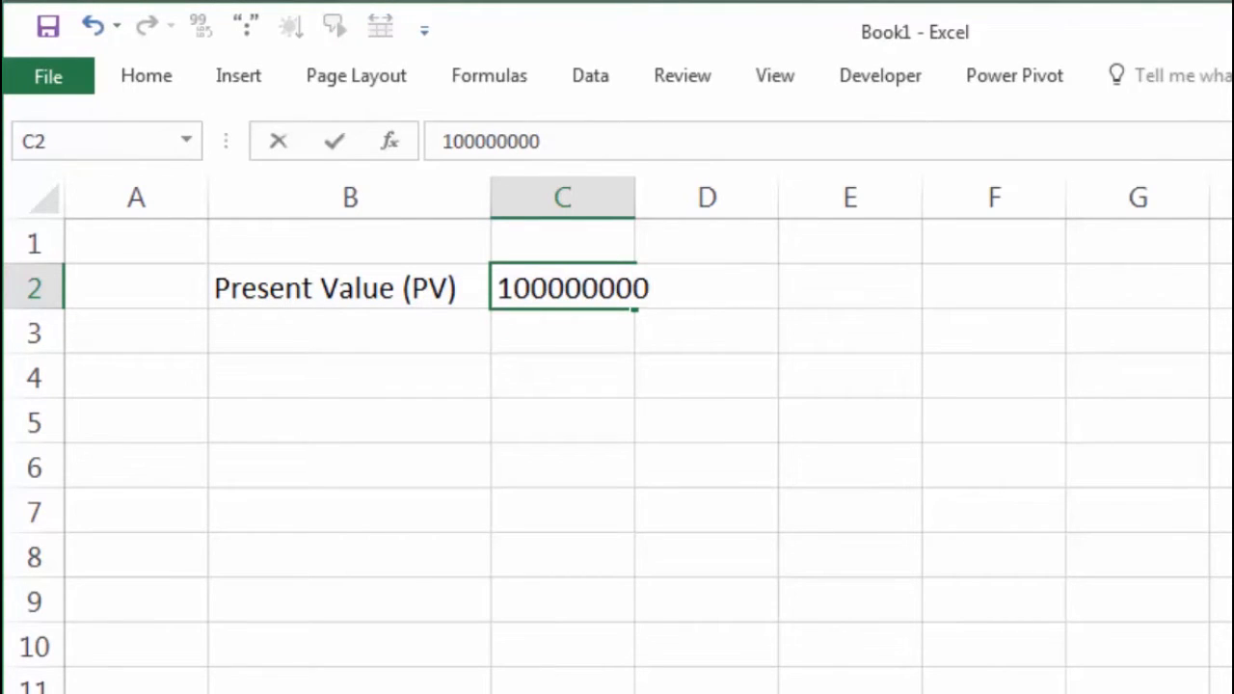
pyautogui.press('Return')
pyautogui.click(775, 598)
pyautogui.click(603, 281)
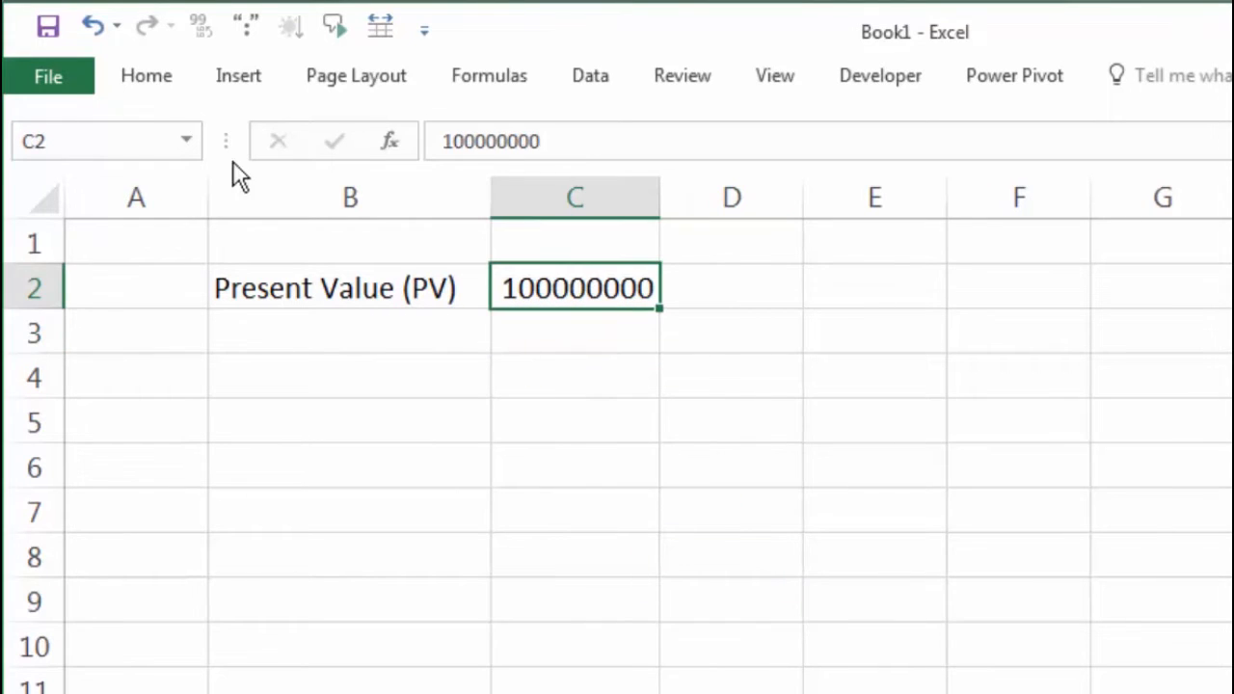
pyautogui.click(184, 83)
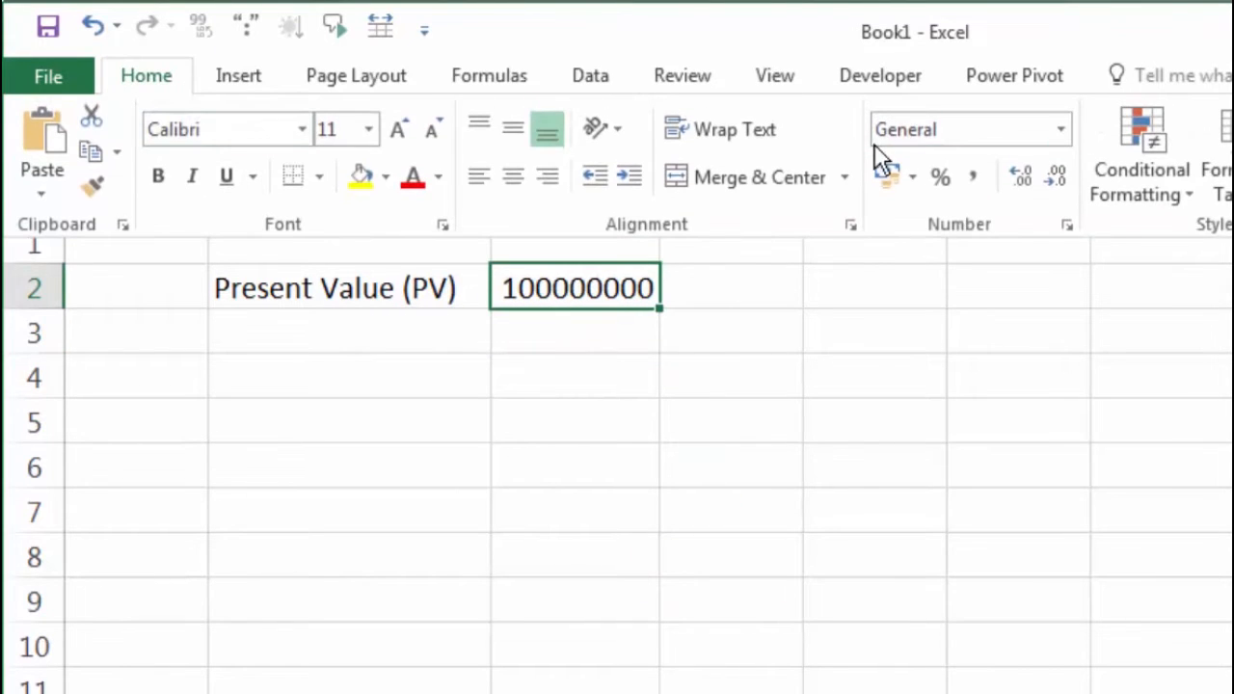
pyautogui.click(973, 177)
pyautogui.click(380, 459)
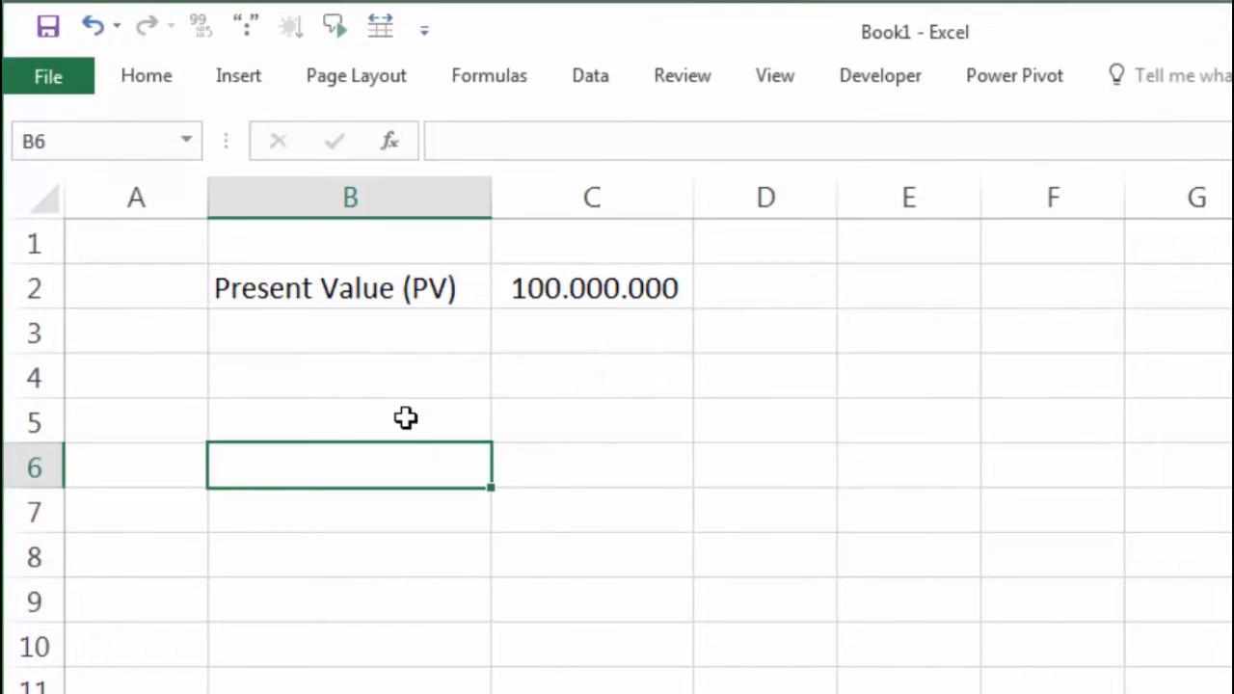
pyautogui.click(251, 328)
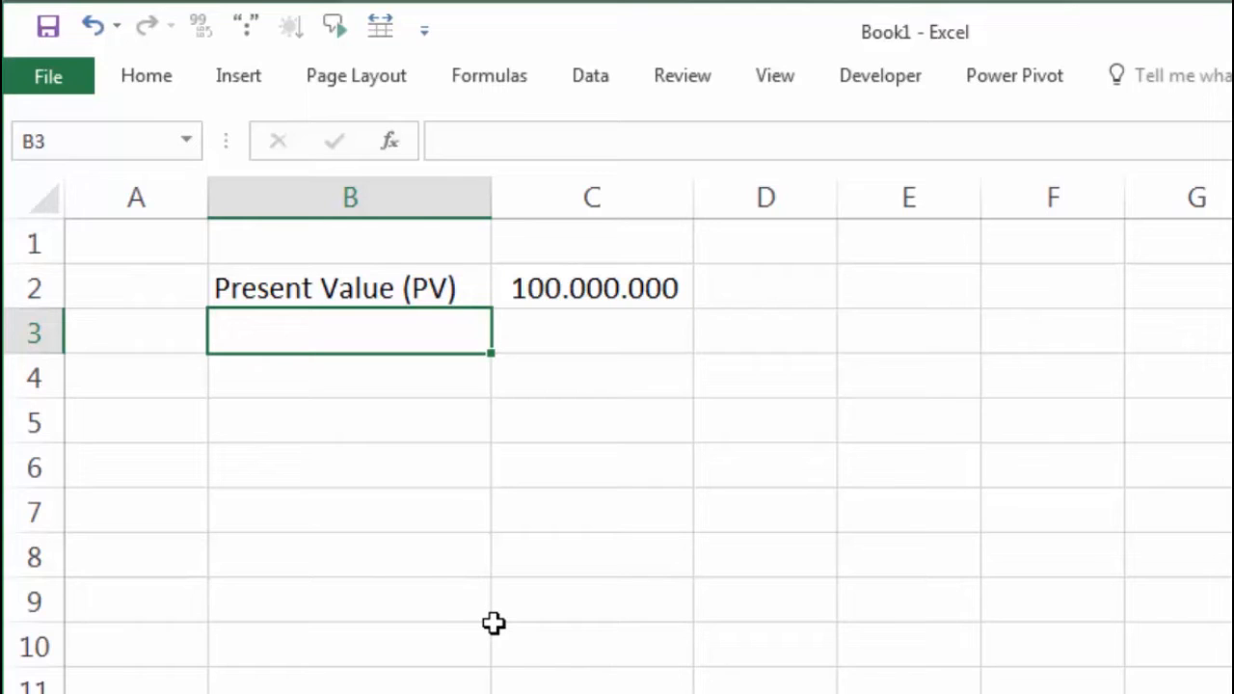
pyautogui.write('S')
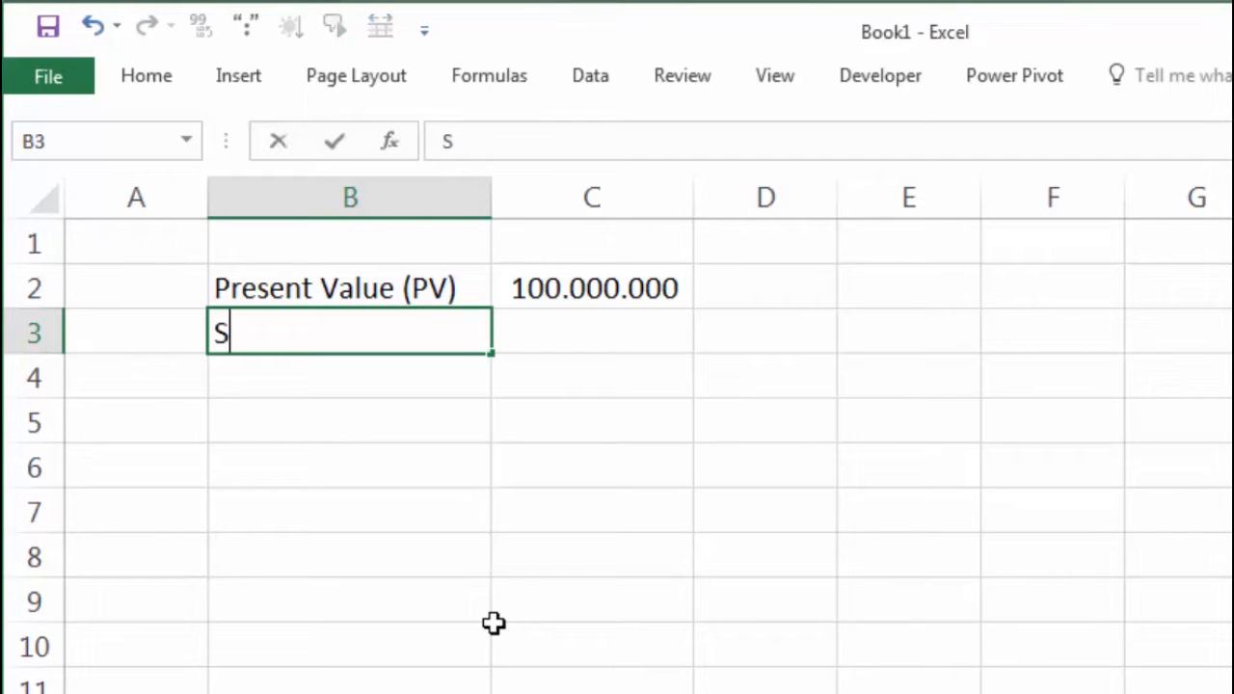
pyautogui.write('uku \\')
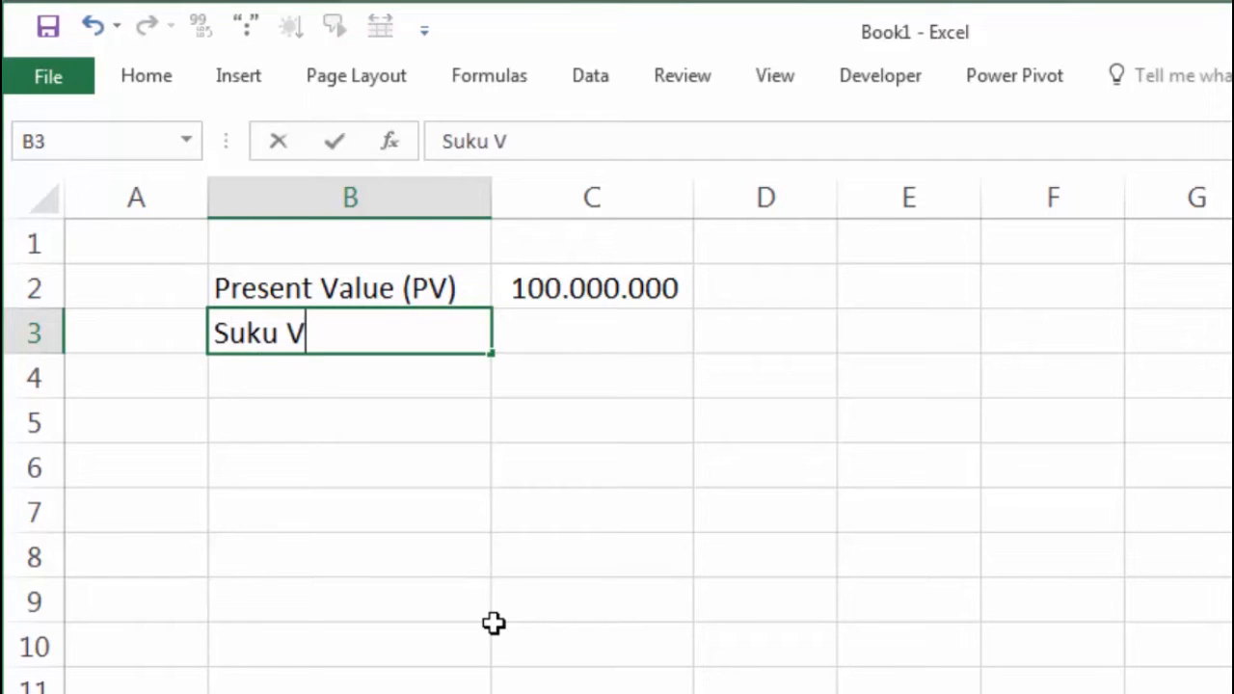
pyautogui.press('Left')
pyautogui.write('B')
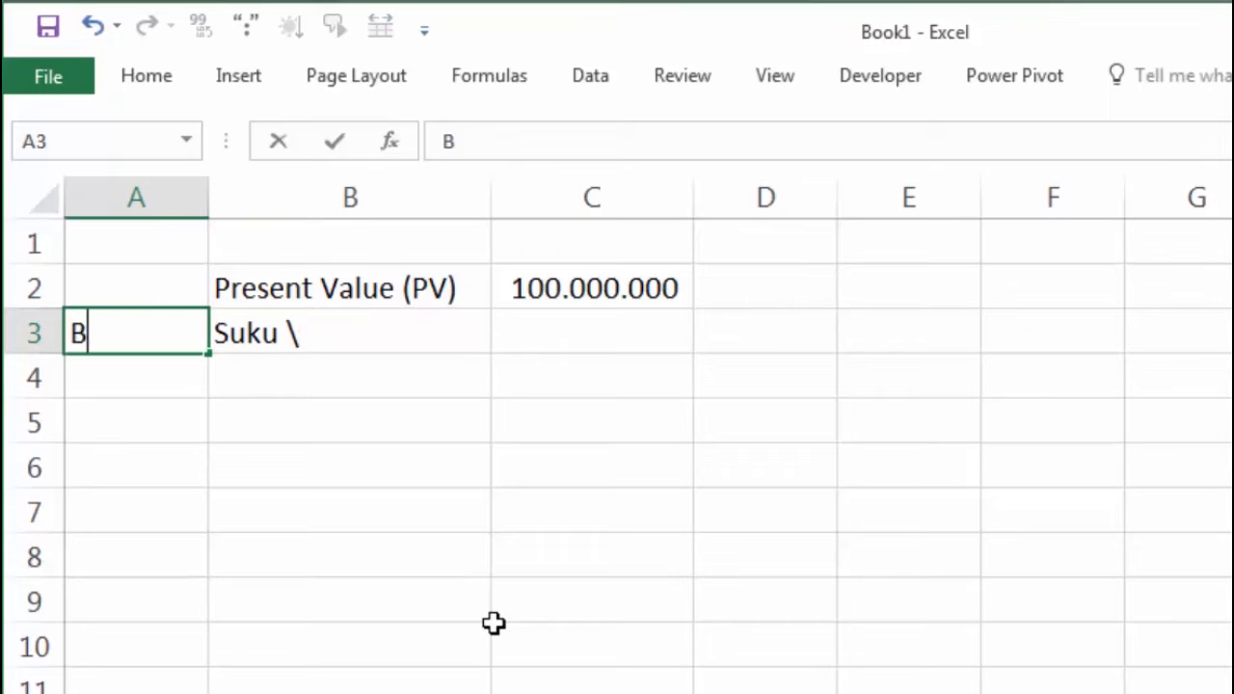
pyautogui.press('BackSpace')
pyautogui.press('Escape')
pyautogui.press('Right')
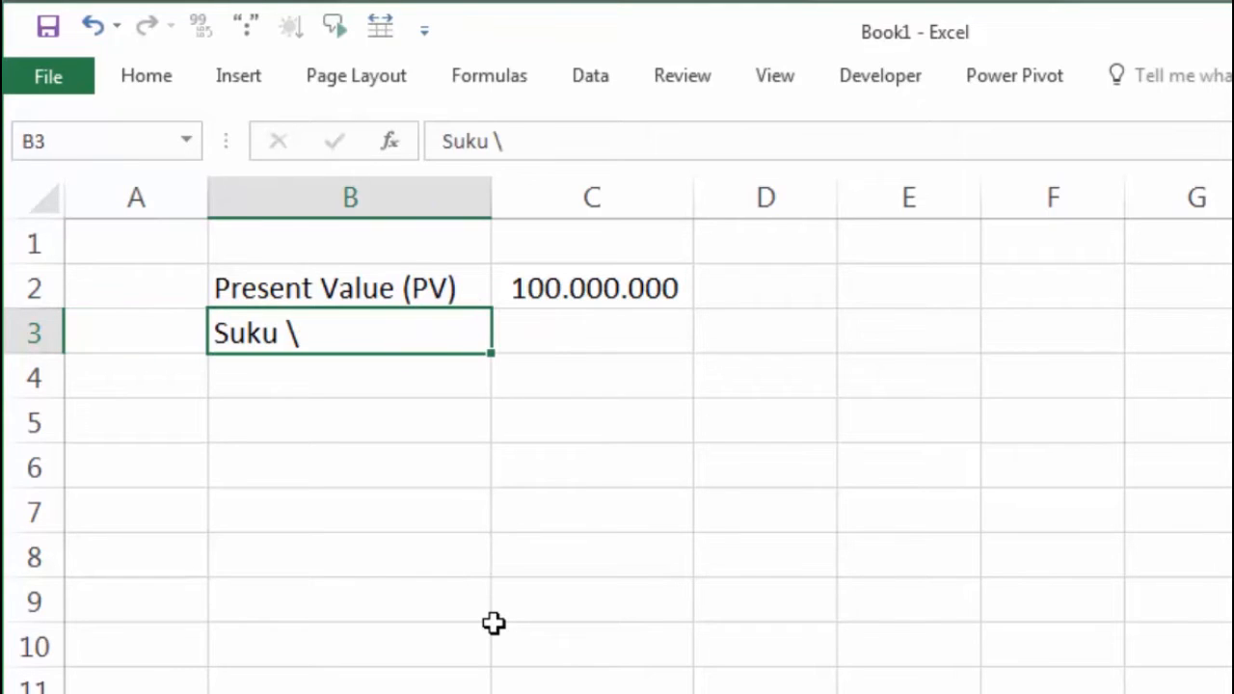
# - Enter the label "Suku Bunga (rate)" in cell B3 and the rate 24% in cell C3
pyautogui.write('Suku Bun')
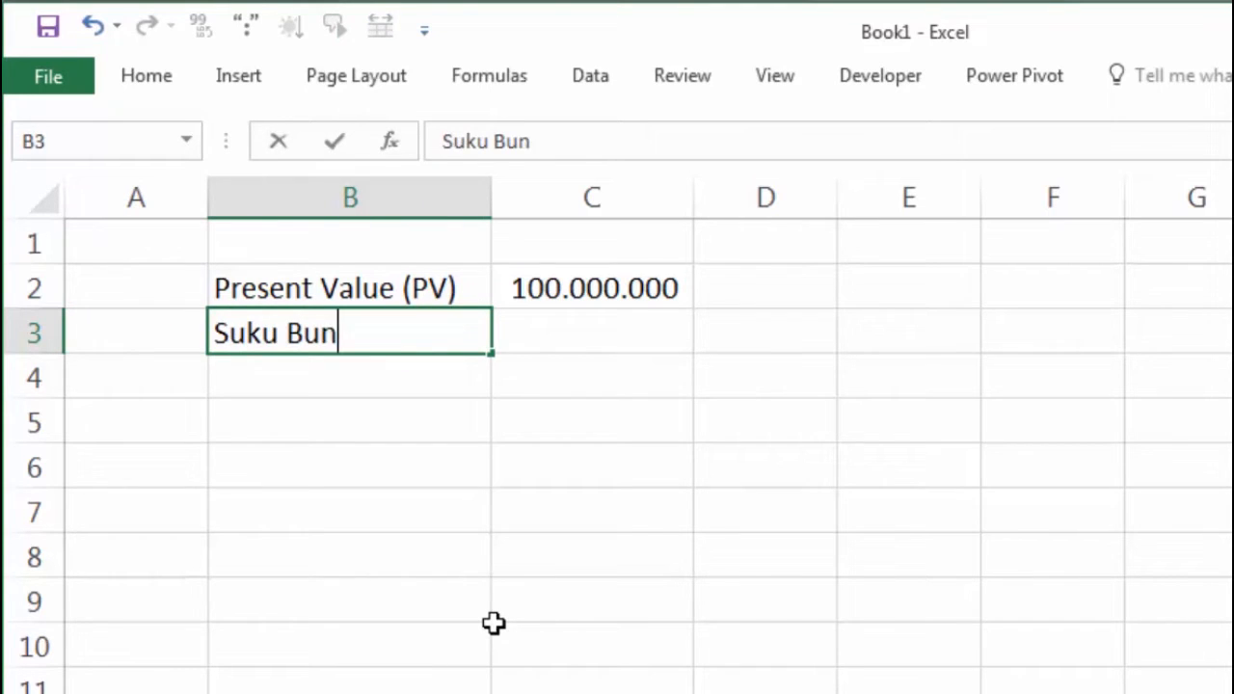
pyautogui.write('ga (rate')
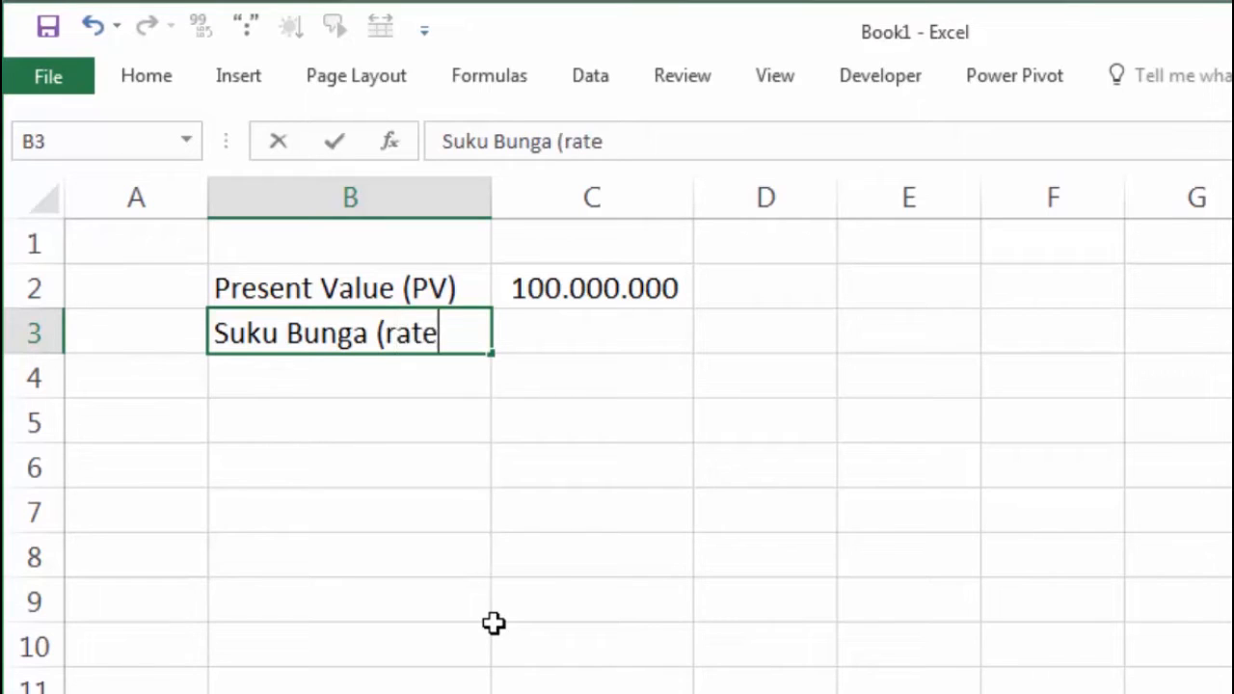
pyautogui.write(')')
pyautogui.press('Return')
pyautogui.press('Up')
pyautogui.press('Right')
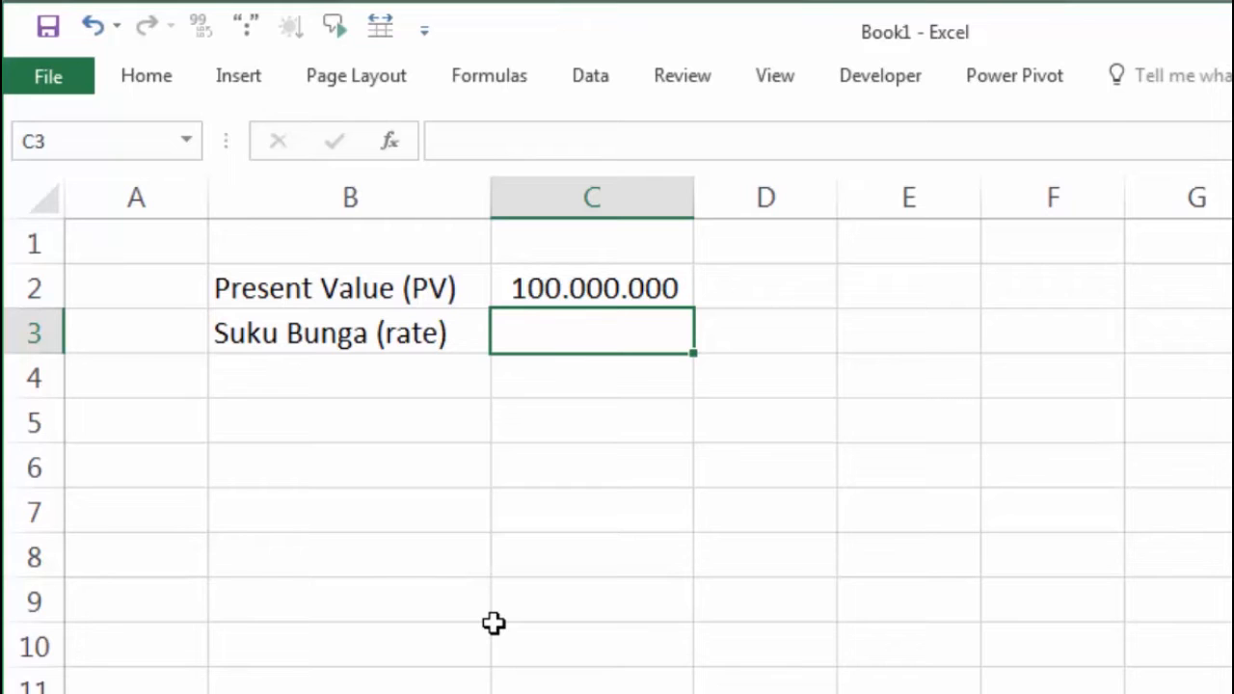
pyautogui.write('24')
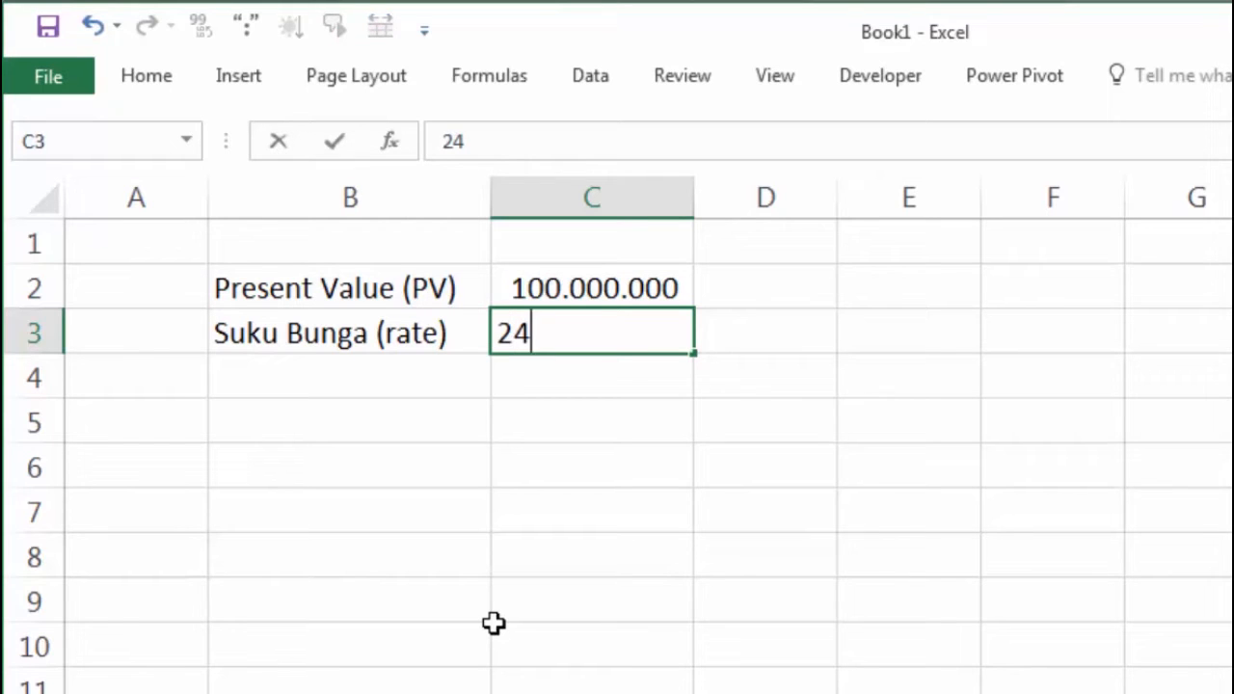
pyautogui.write('%')
pyautogui.press('Return')
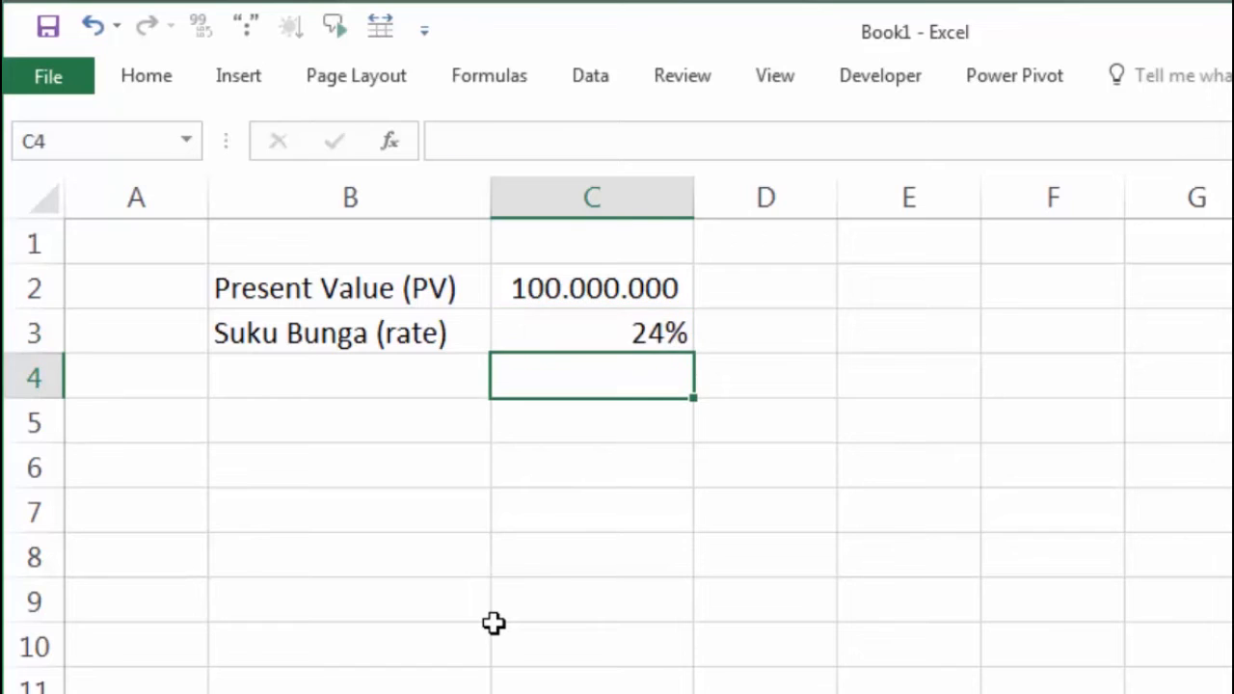
# - Enter the label "Jangka Waktu" in cell B4 and the value 36 in cell C4
pyautogui.click(294, 391)
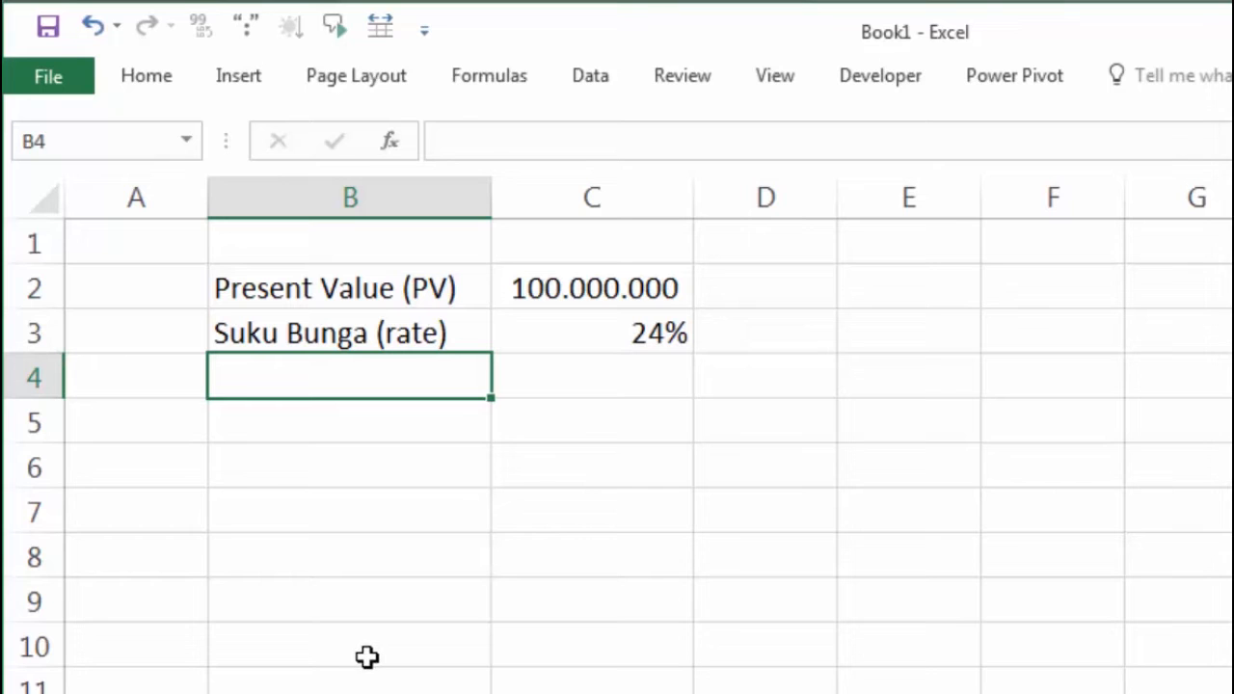
pyautogui.write('Jsng')
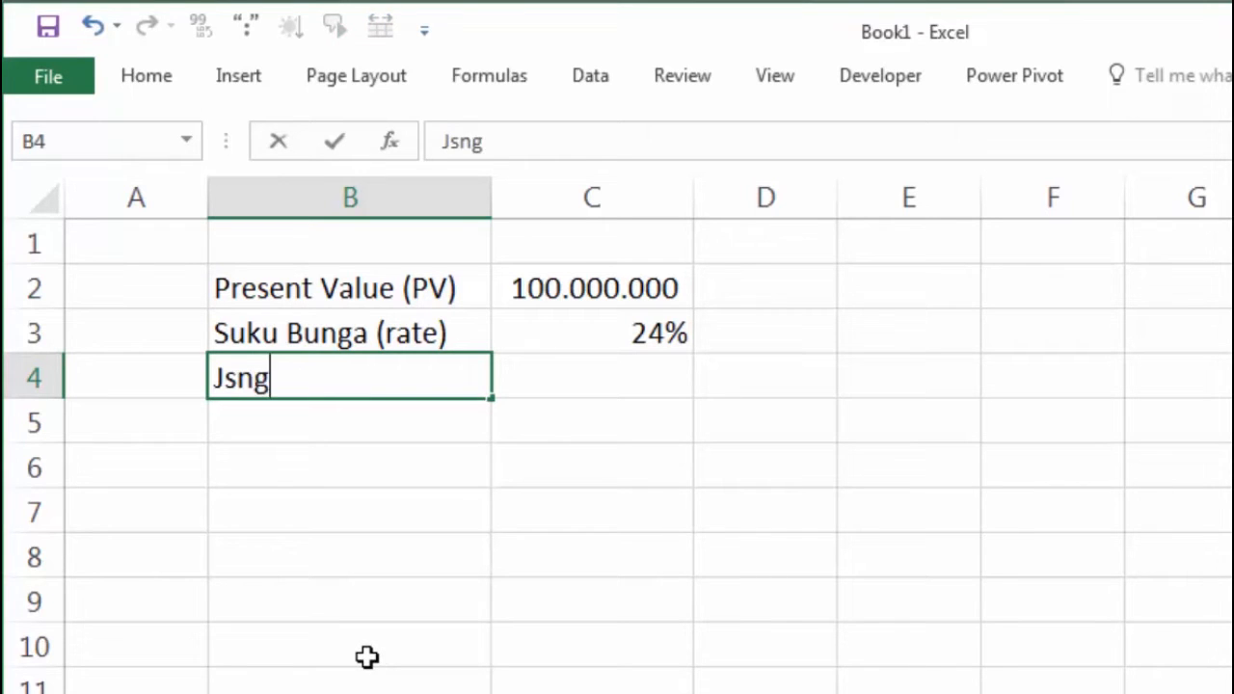
pyautogui.press('BackSpace')
pyautogui.press('BackSpace')
pyautogui.press('BackSpace')
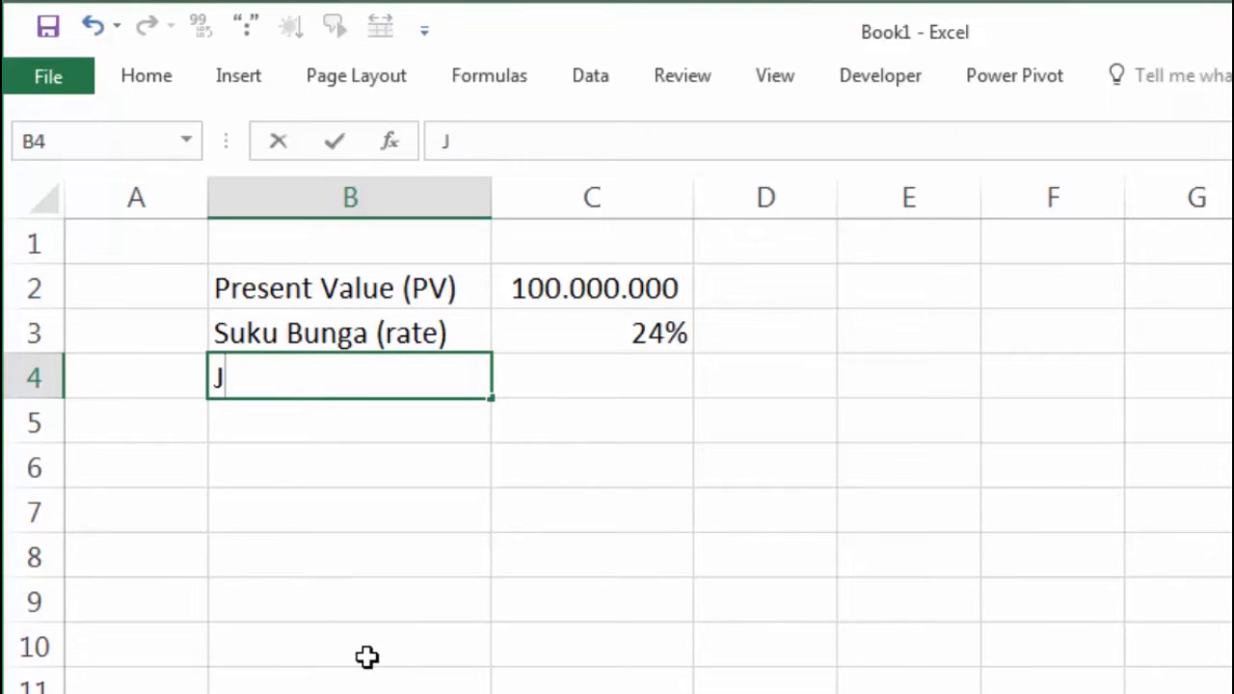
pyautogui.write('angka Waktu')
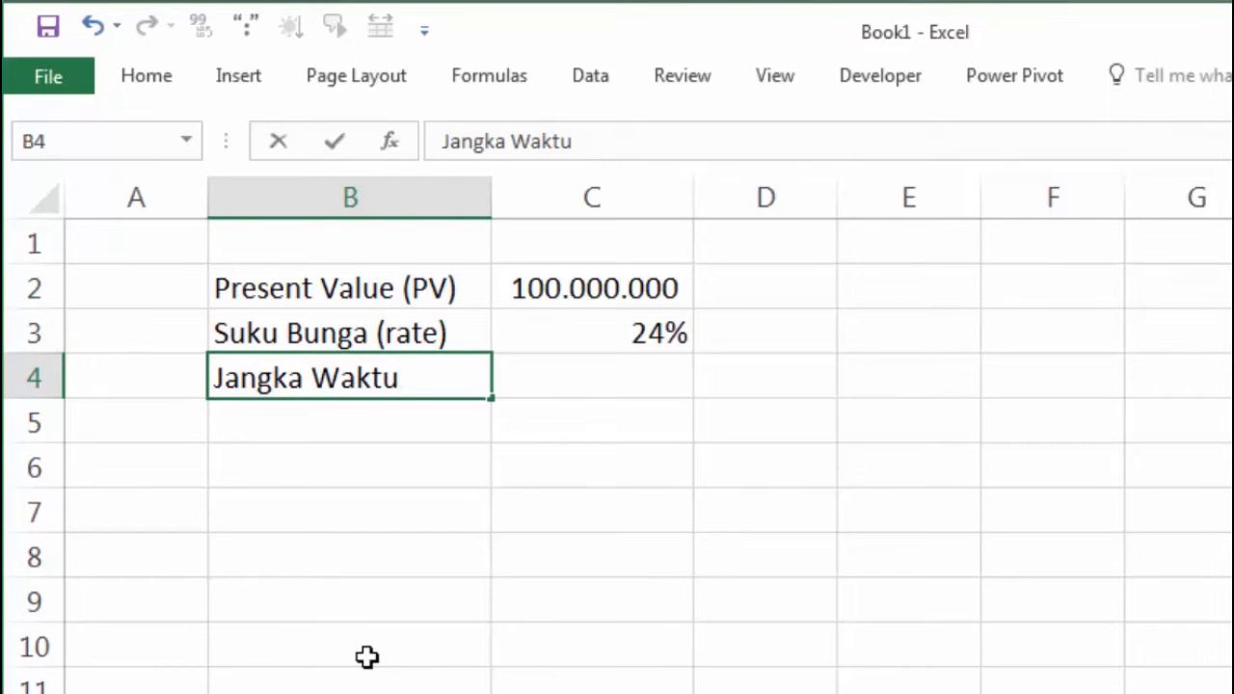
pyautogui.press('Tab')
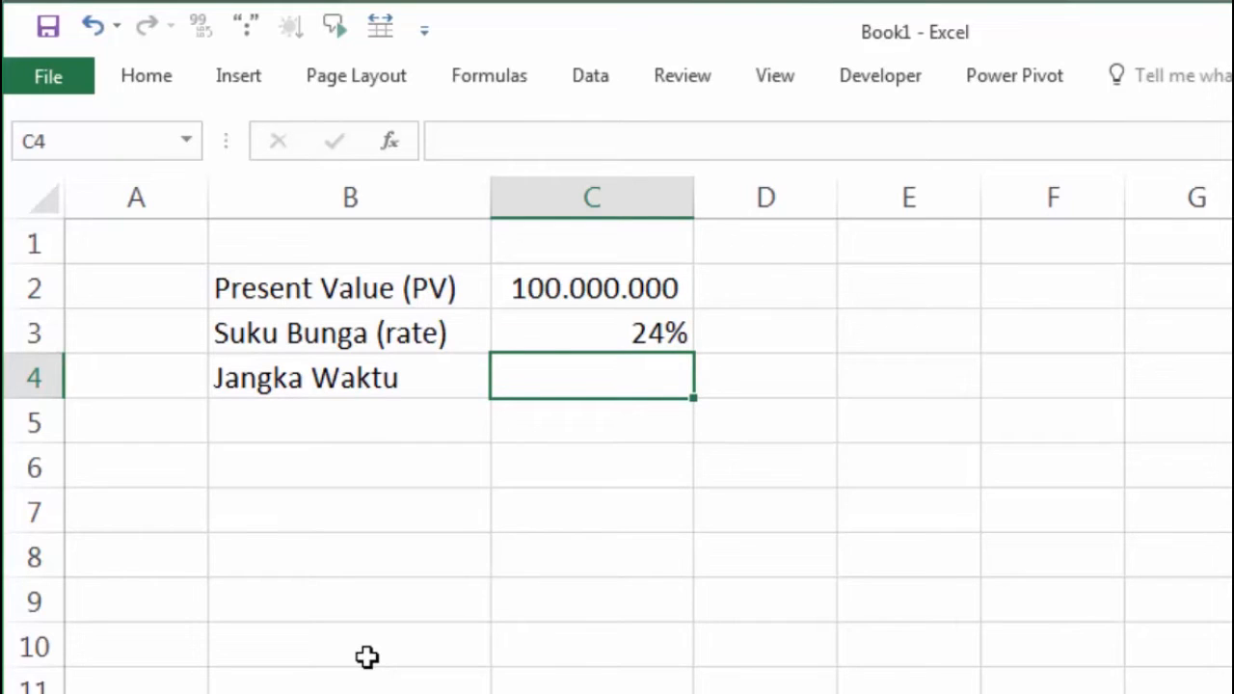
pyautogui.write('36')
pyautogui.press('Return')
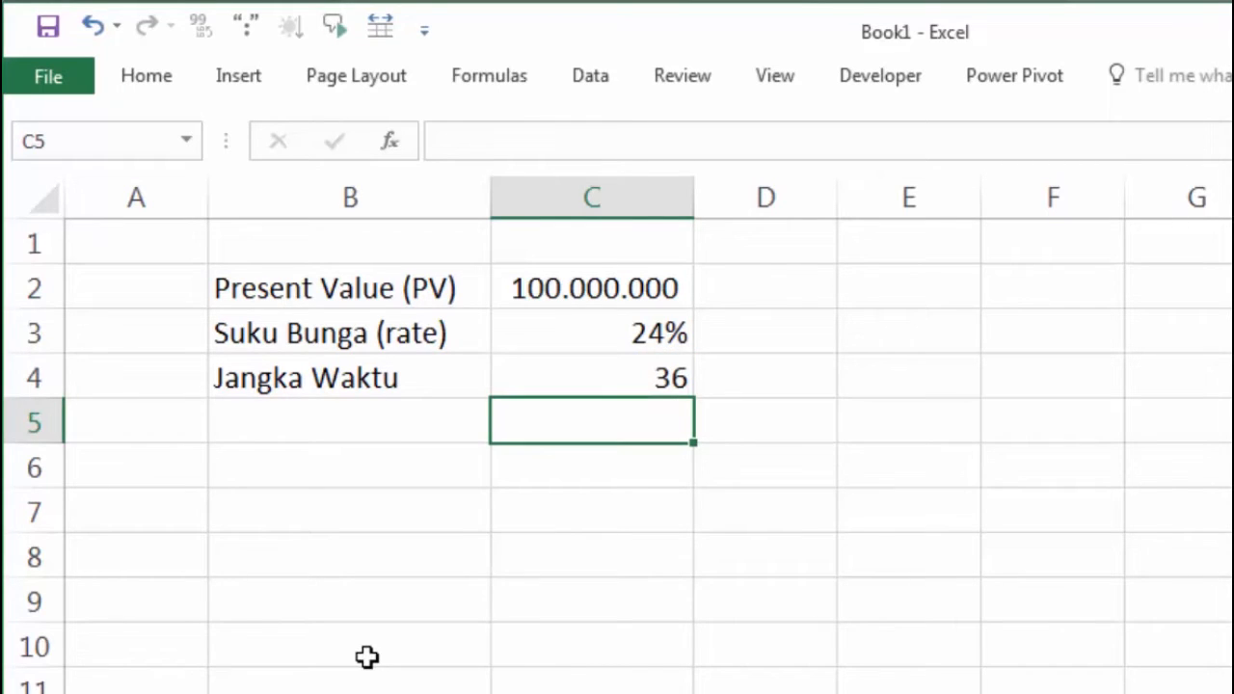
# - Change the Jangka Waktu value in cell C4 to 3
pyautogui.click(552, 380)
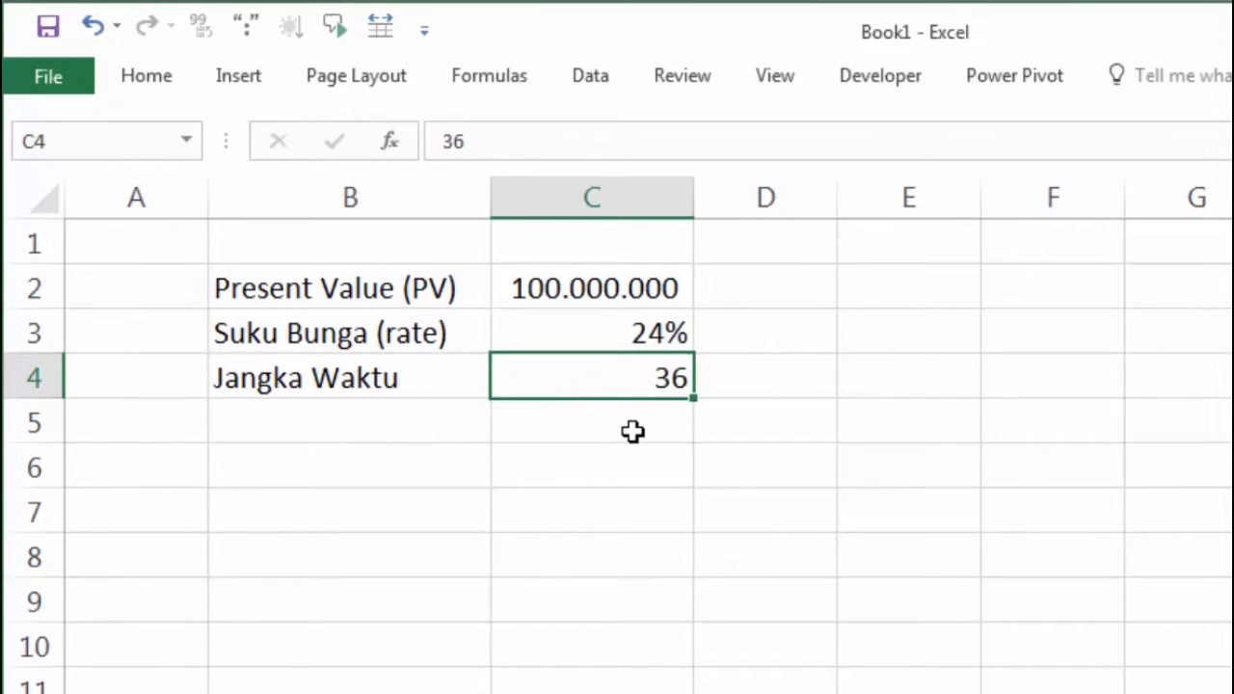
pyautogui.press('F2')
pyautogui.press('BackSpace')
pyautogui.press('Return')
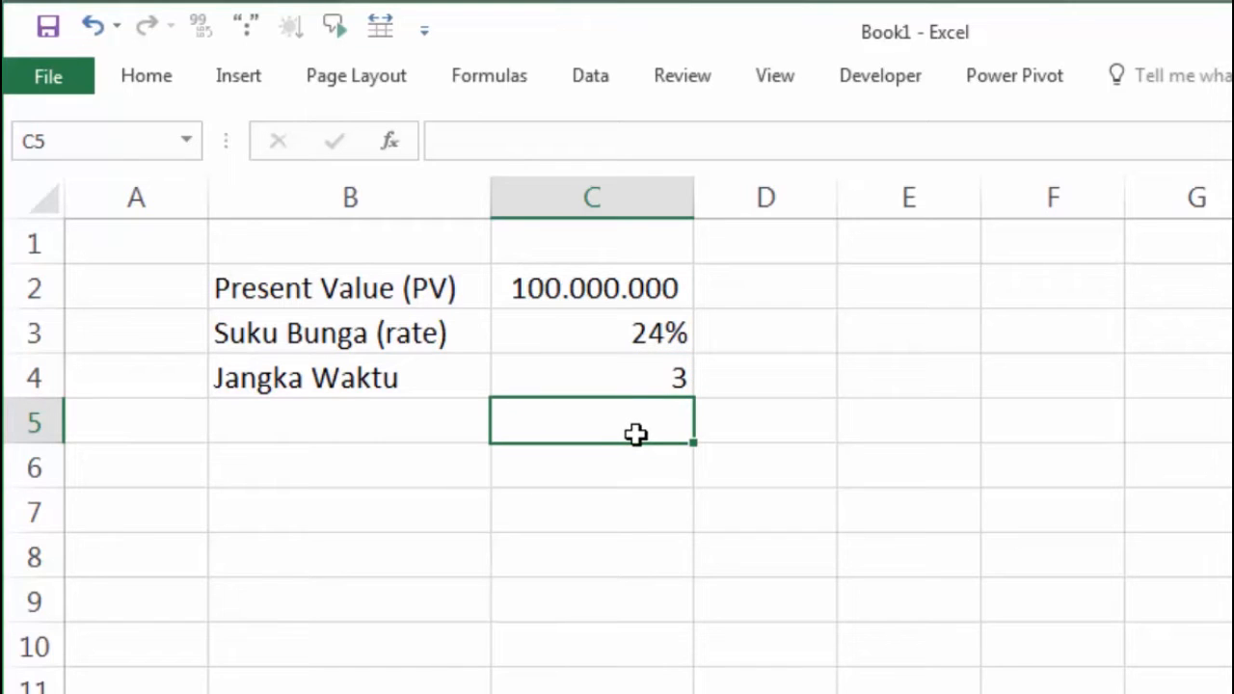
pyautogui.click(672, 382)
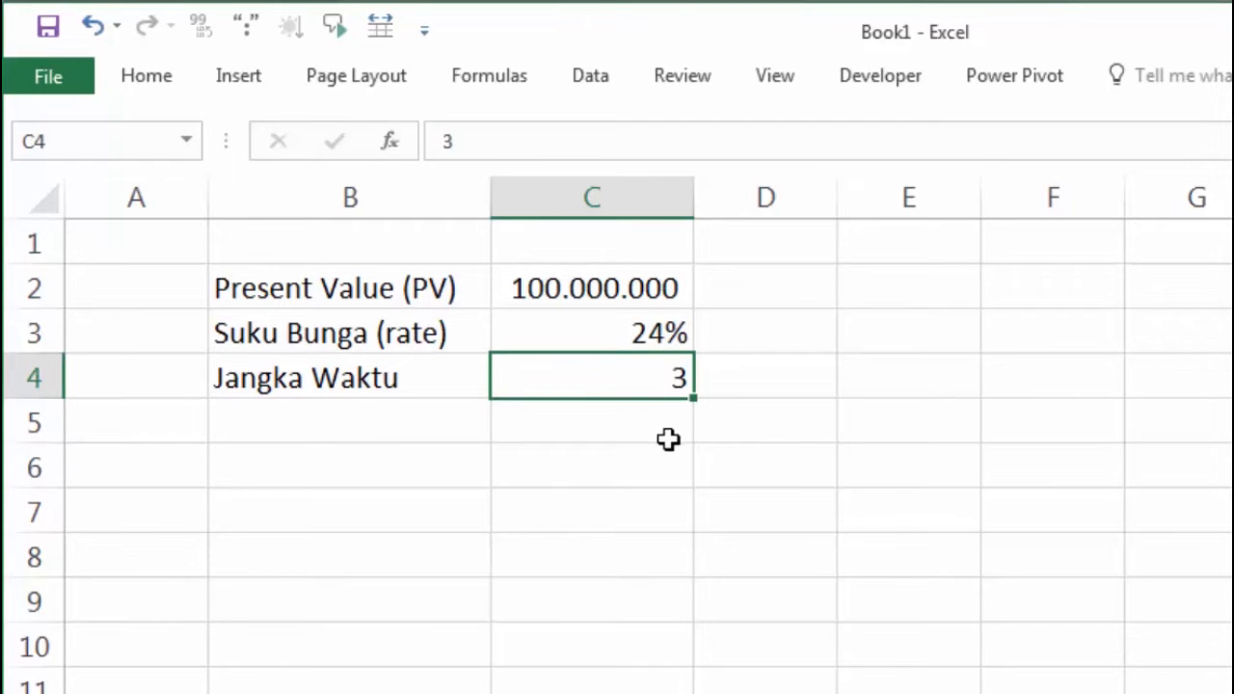
# - Enter the label "Besar Cicilan" in cell B6
pyautogui.click(340, 473)
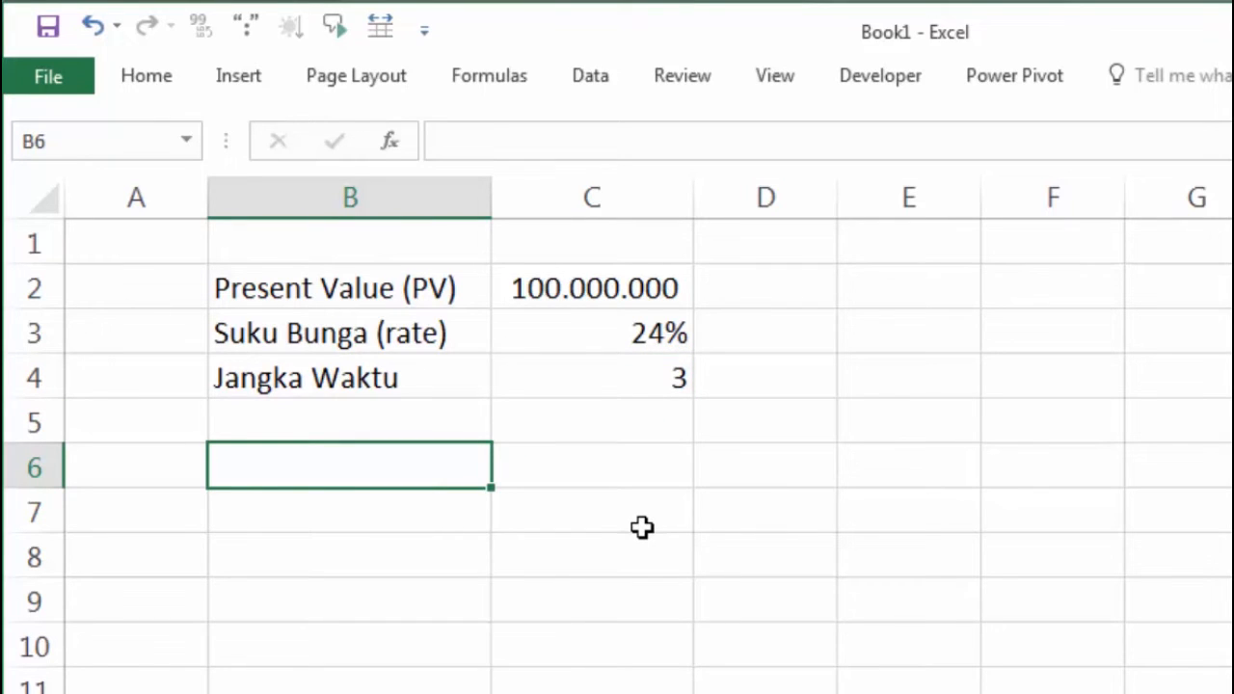
pyautogui.write('Besa')
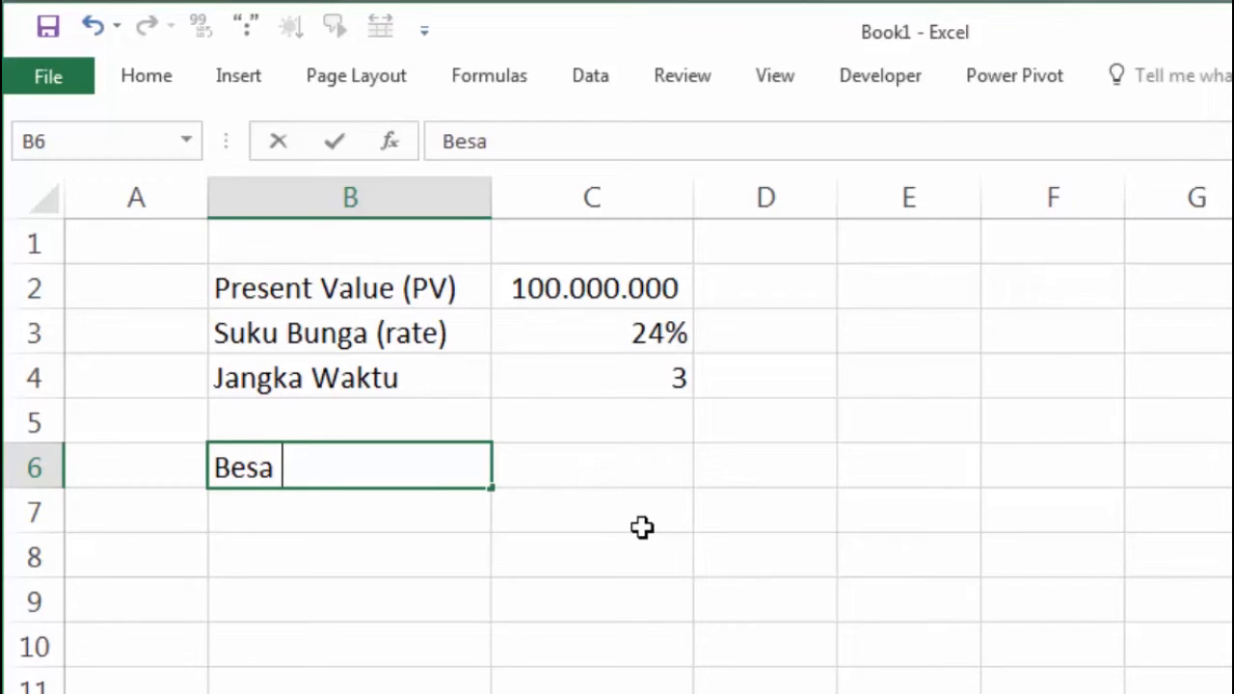
pyautogui.press('BackSpace')
pyautogui.write('r Cicilan')
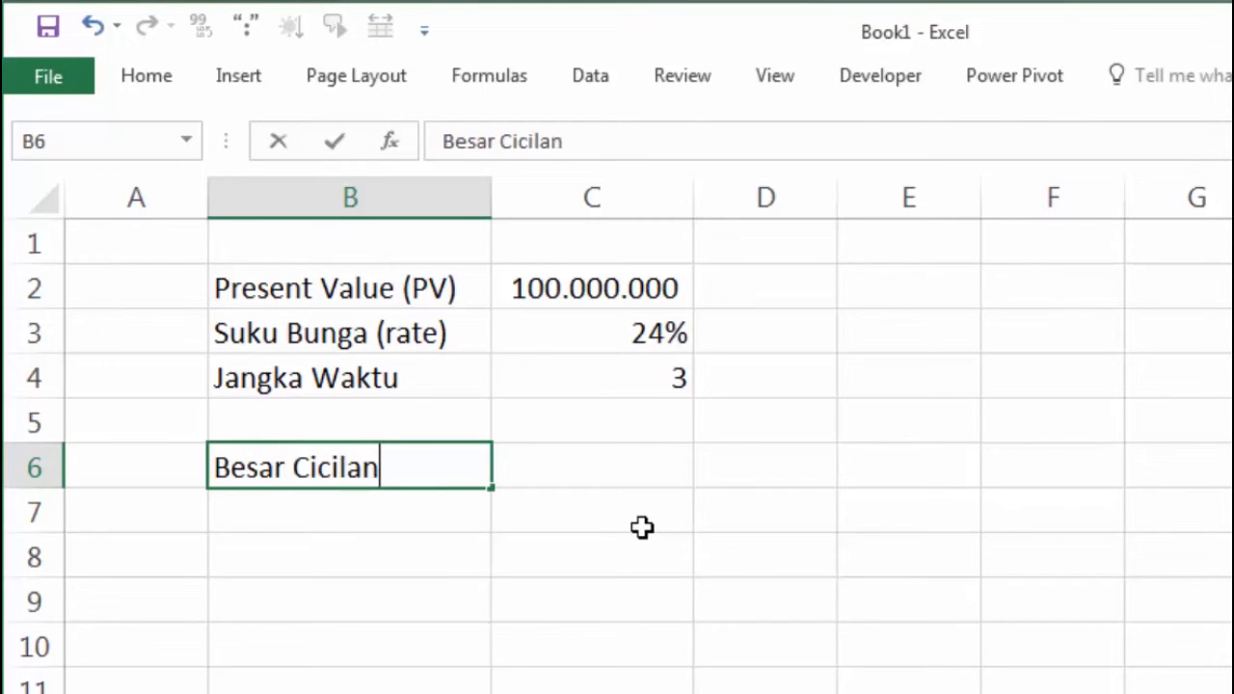
pyautogui.press('Return')
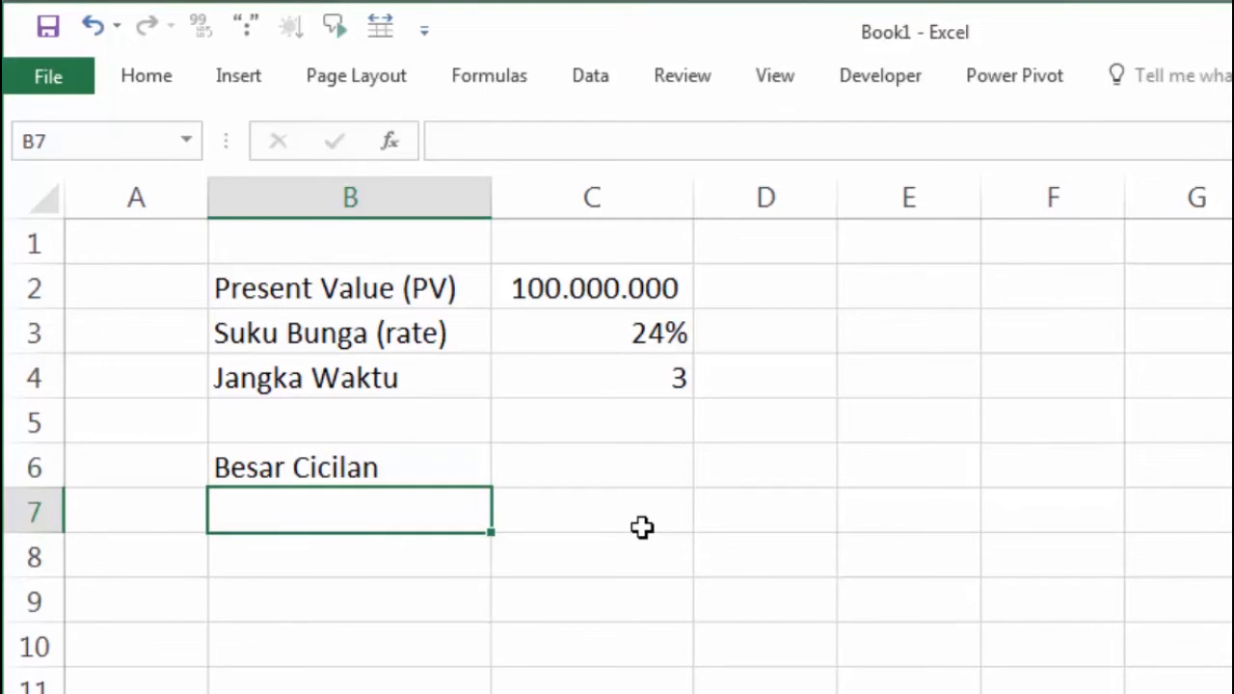
# - Enter the label "Total Utang" in cell B7
pyautogui.write('Total ')
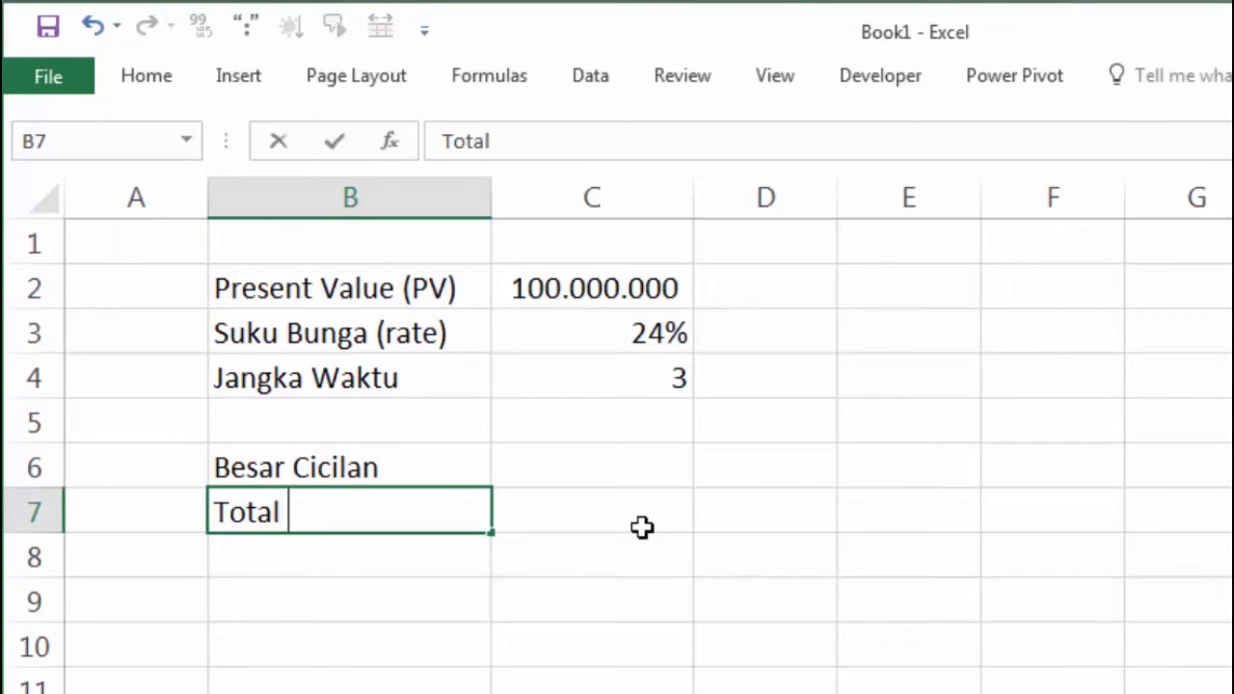
pyautogui.write('Uta')
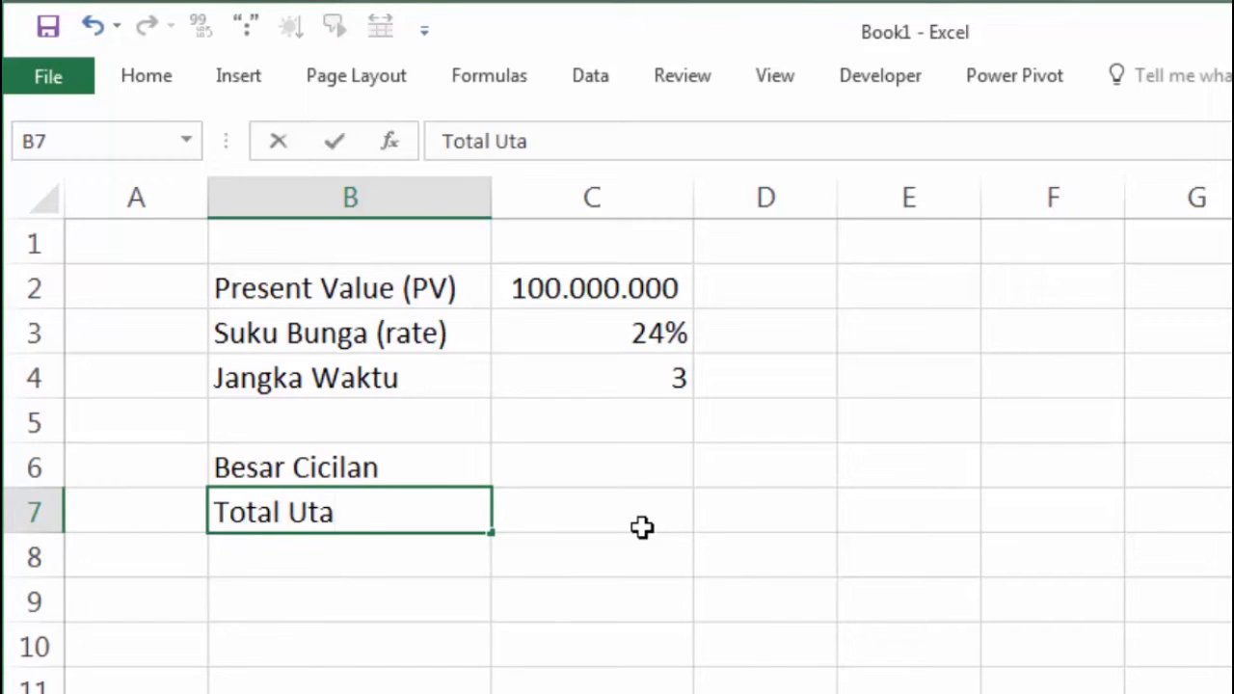
pyautogui.write('ng')
pyautogui.press('Return')
# - Build a PMT formula in cell C6 with C3 as the rate, C4 as nper and C2 as pv
pyautogui.click(644, 526)
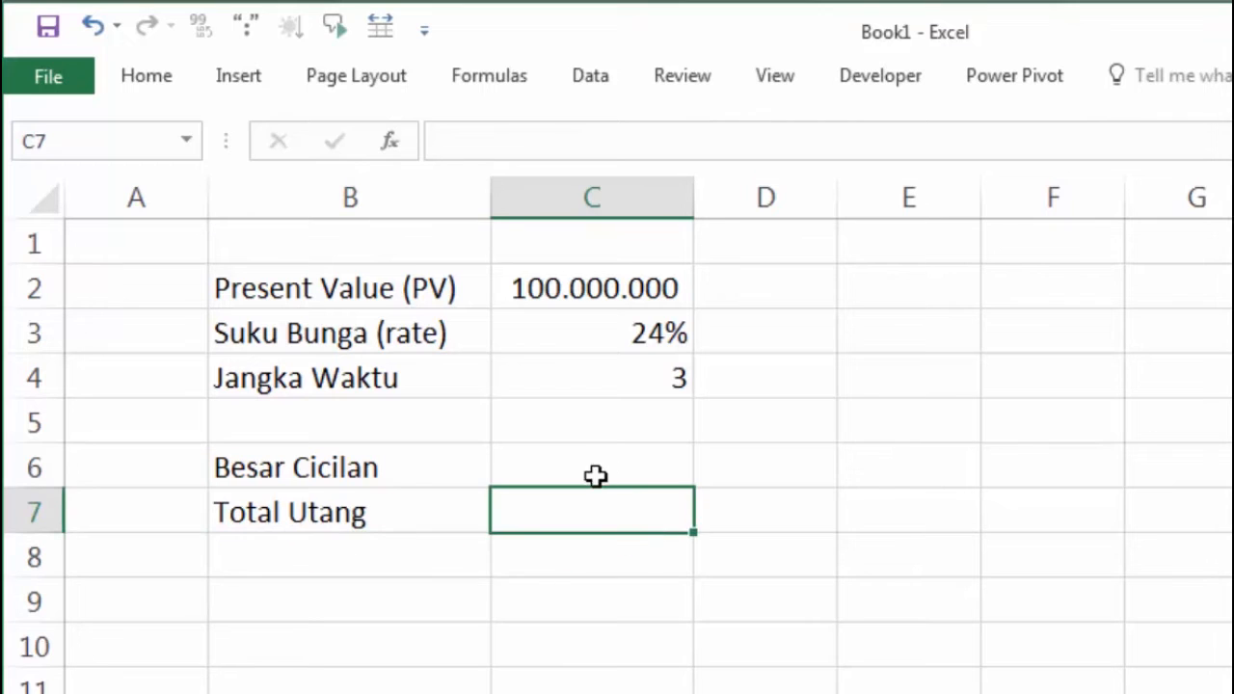
pyautogui.click(871, 461)
pyautogui.click(349, 476)
pyautogui.click(592, 470)
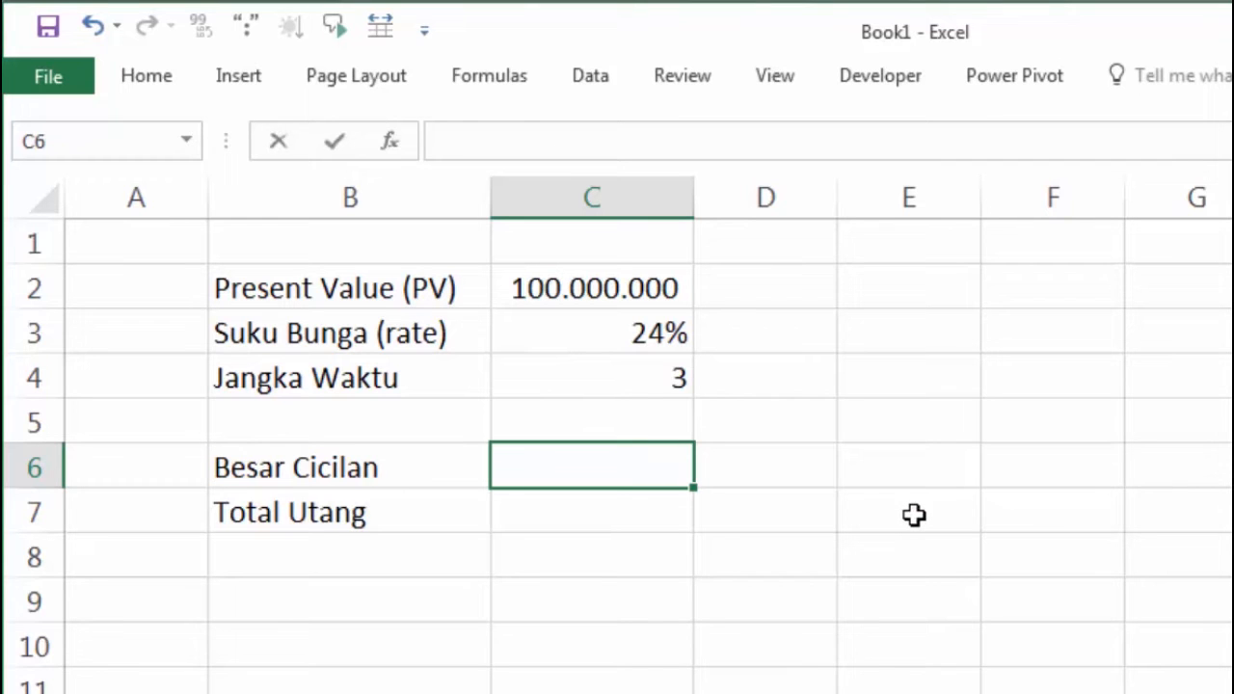
pyautogui.write('=pm')
pyautogui.press('Tab')
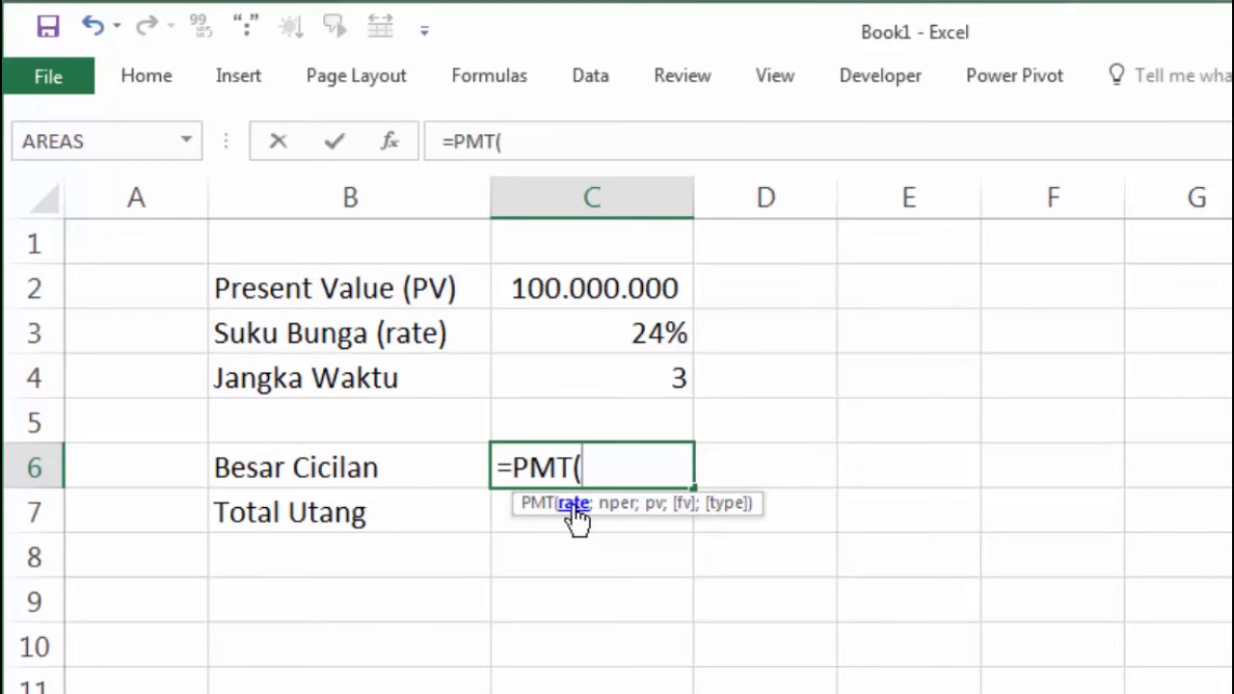
pyautogui.click(597, 335)
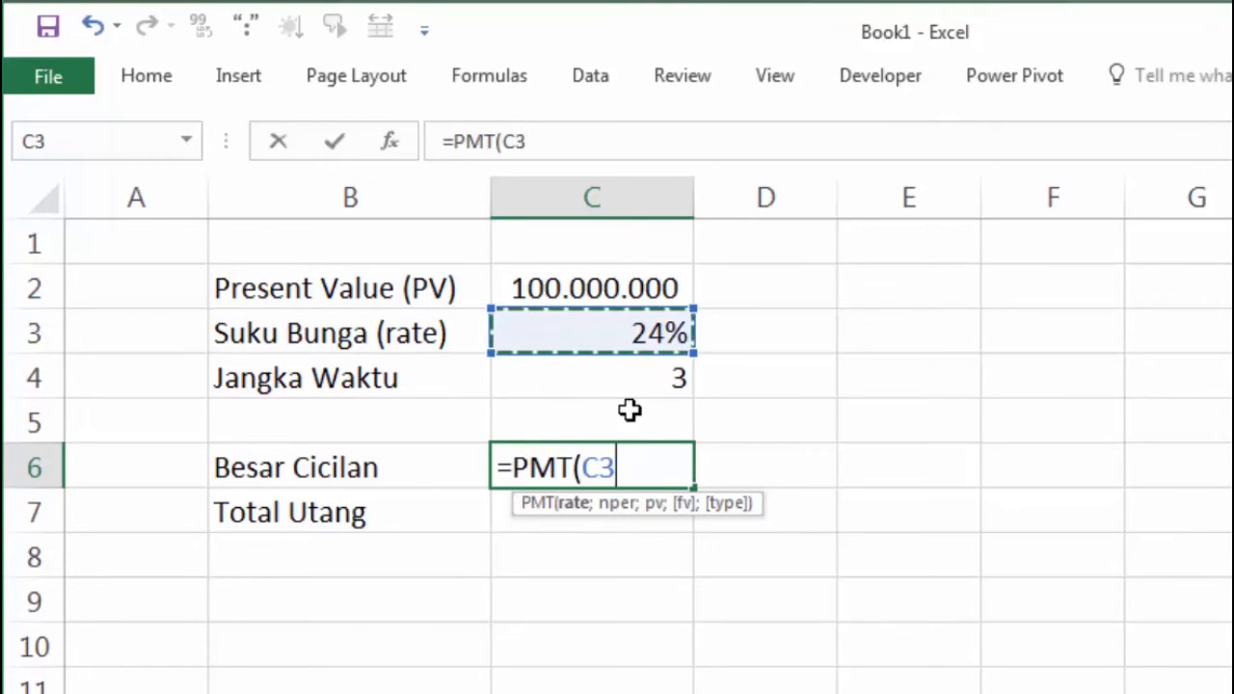
pyautogui.write(';')
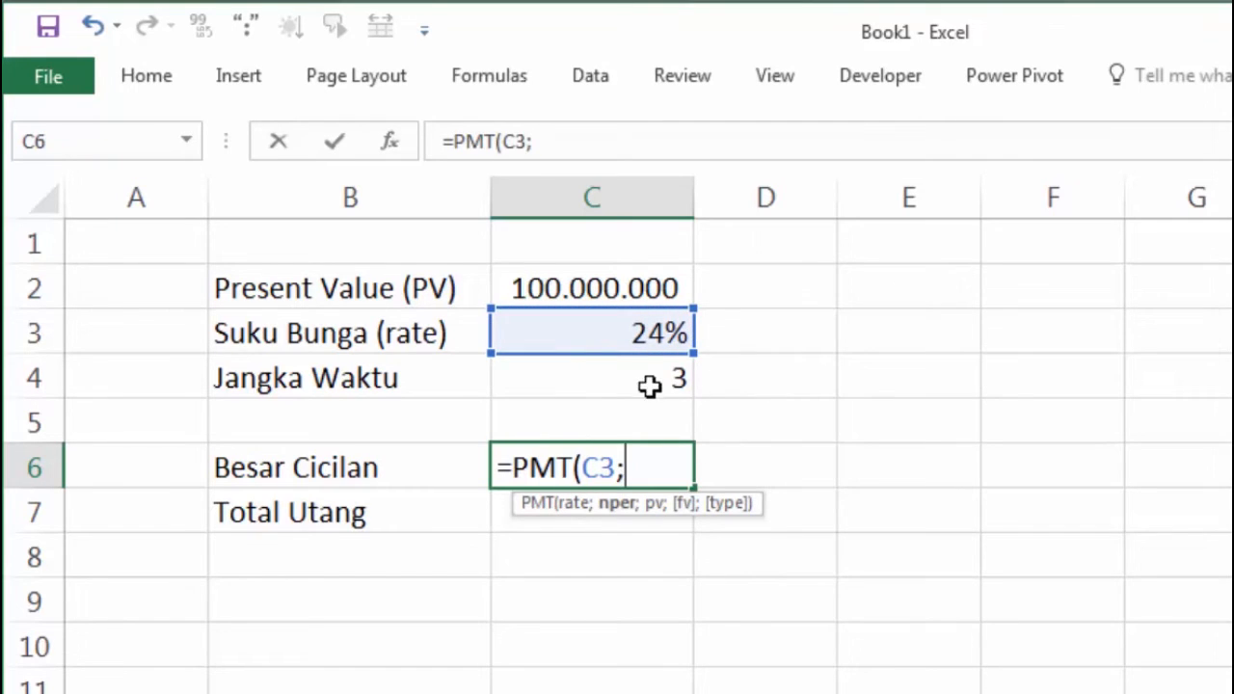
pyautogui.click(649, 378)
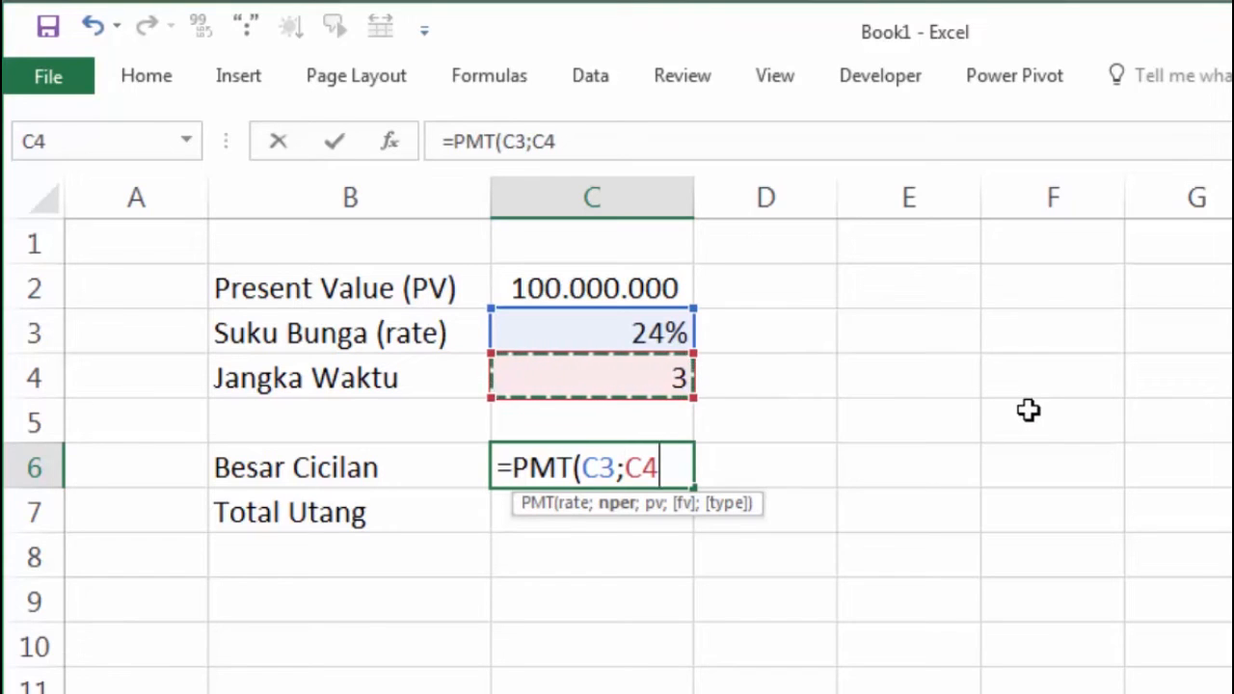
pyautogui.write(';')
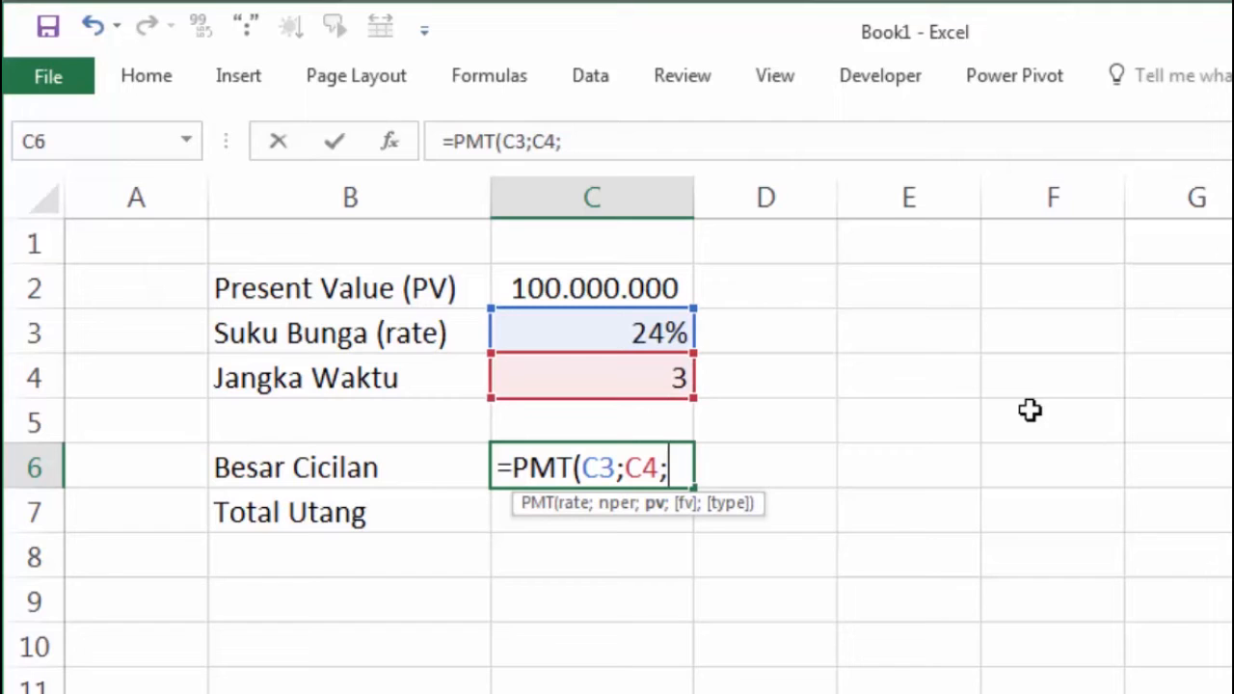
pyautogui.click(628, 278)
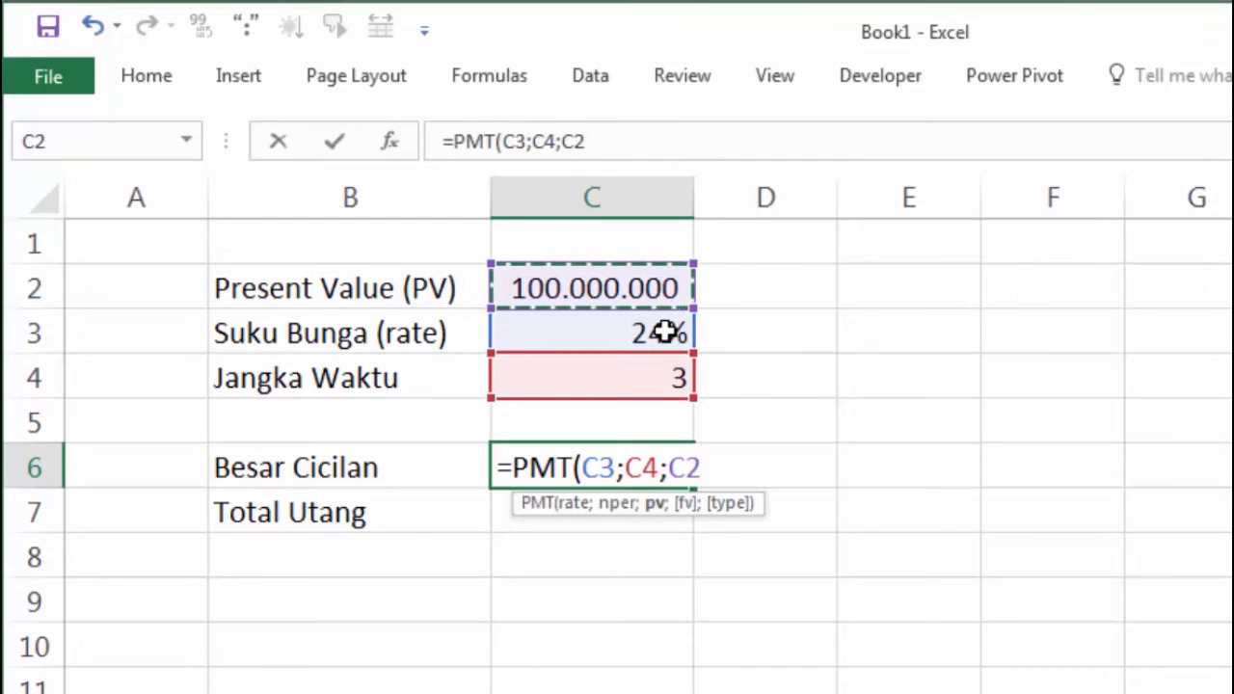
# - Convert the PMT arguments to monthly terms with C3/12 as the rate and C4*12 as nper, and complete the formula
pyautogui.click(618, 467)
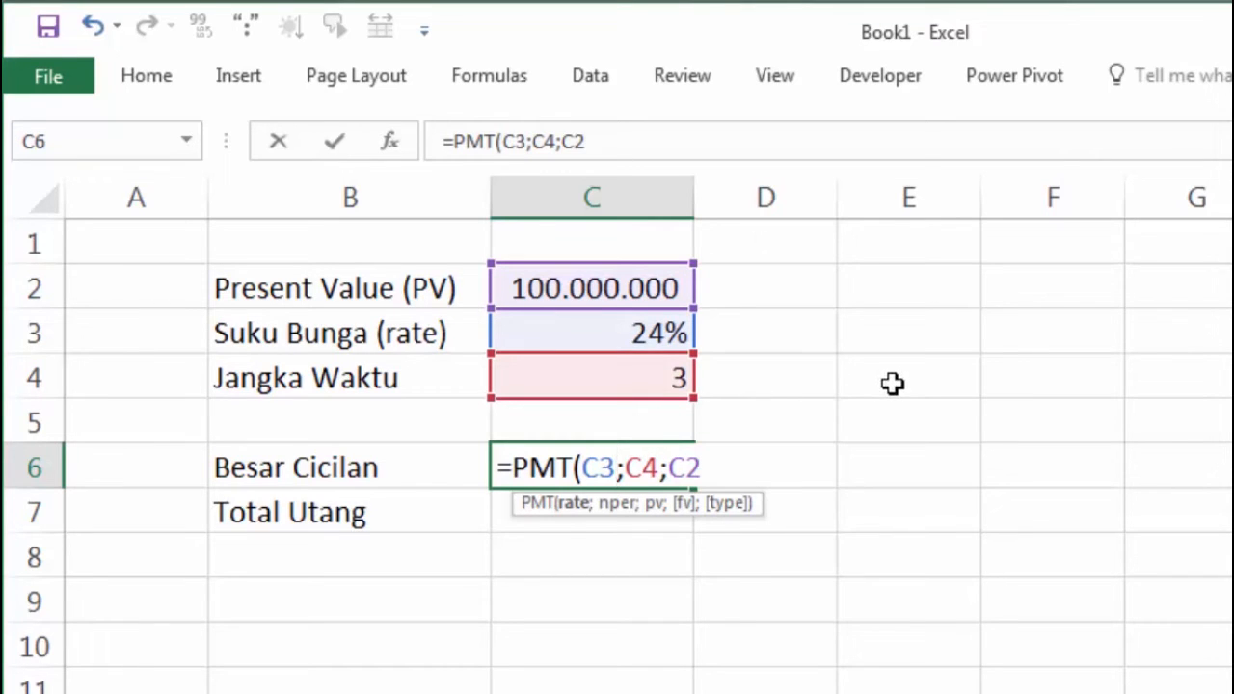
pyautogui.write('/12')
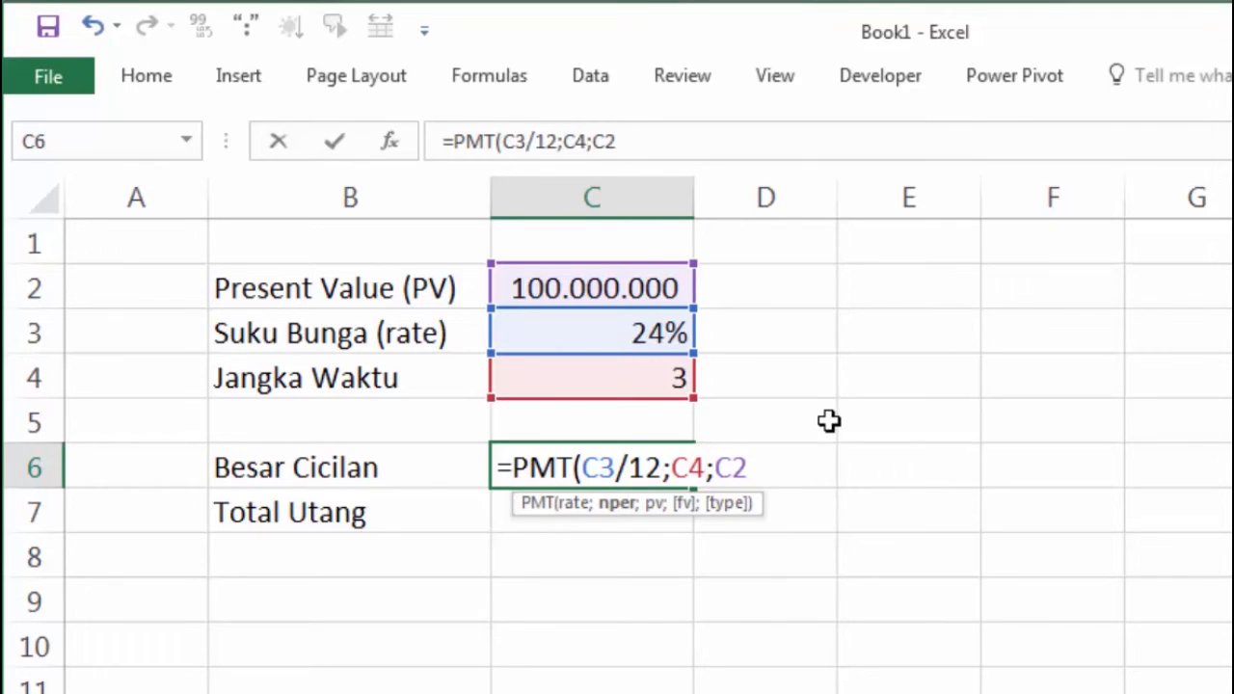
pyautogui.write('*12')
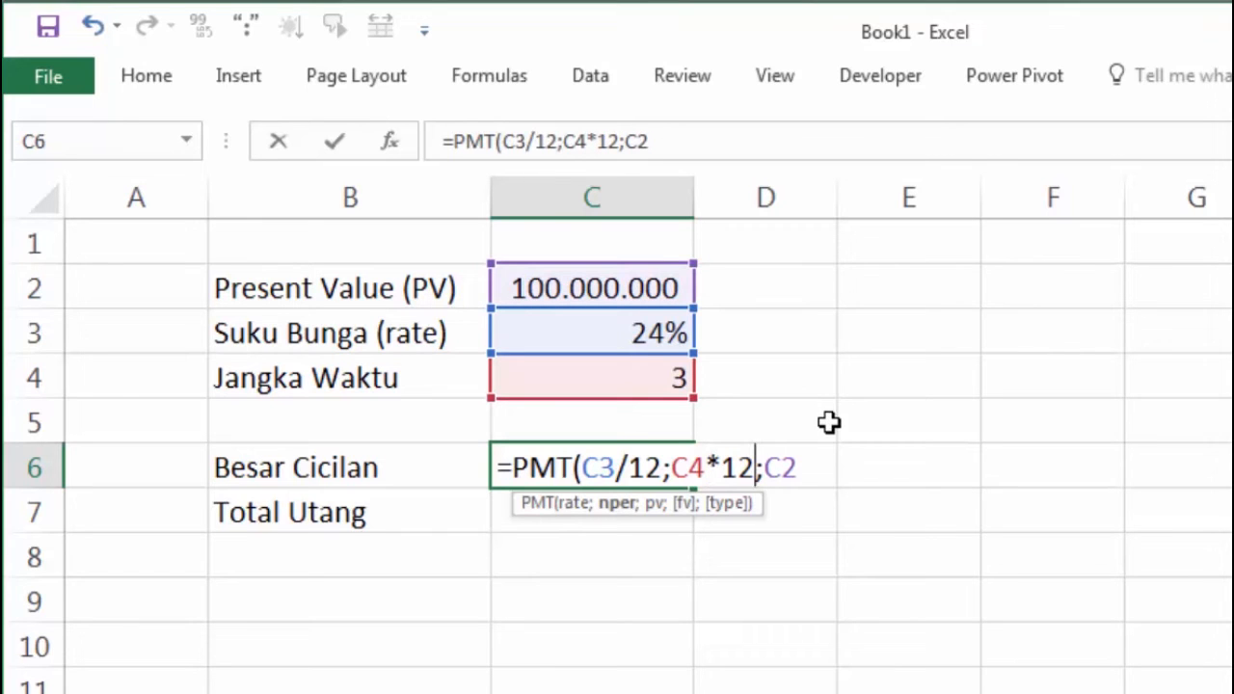
pyautogui.press('Return')
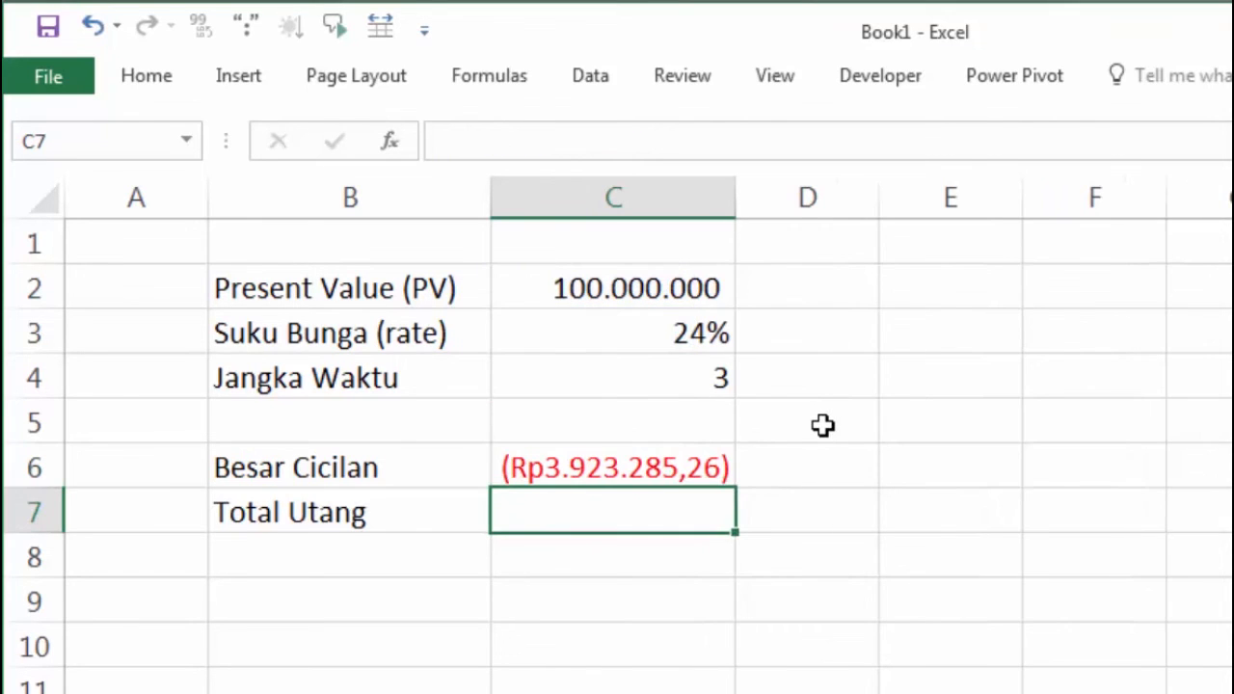
pyautogui.click(675, 463)
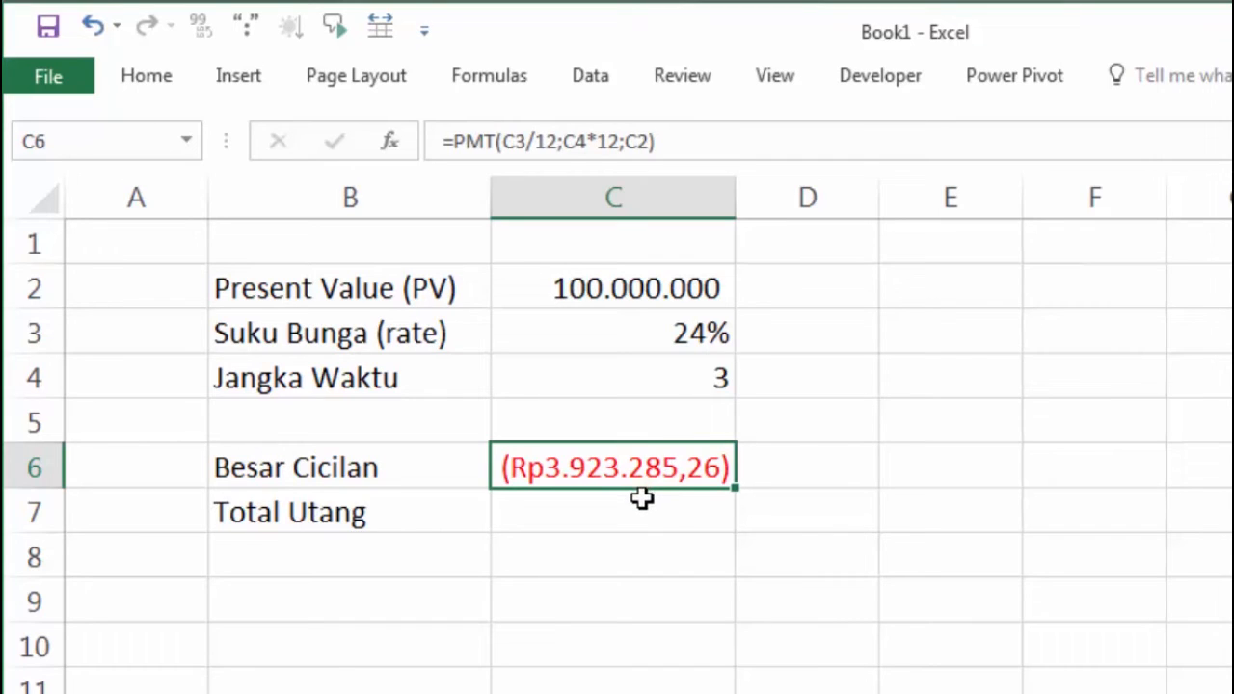
pyautogui.click(838, 465)
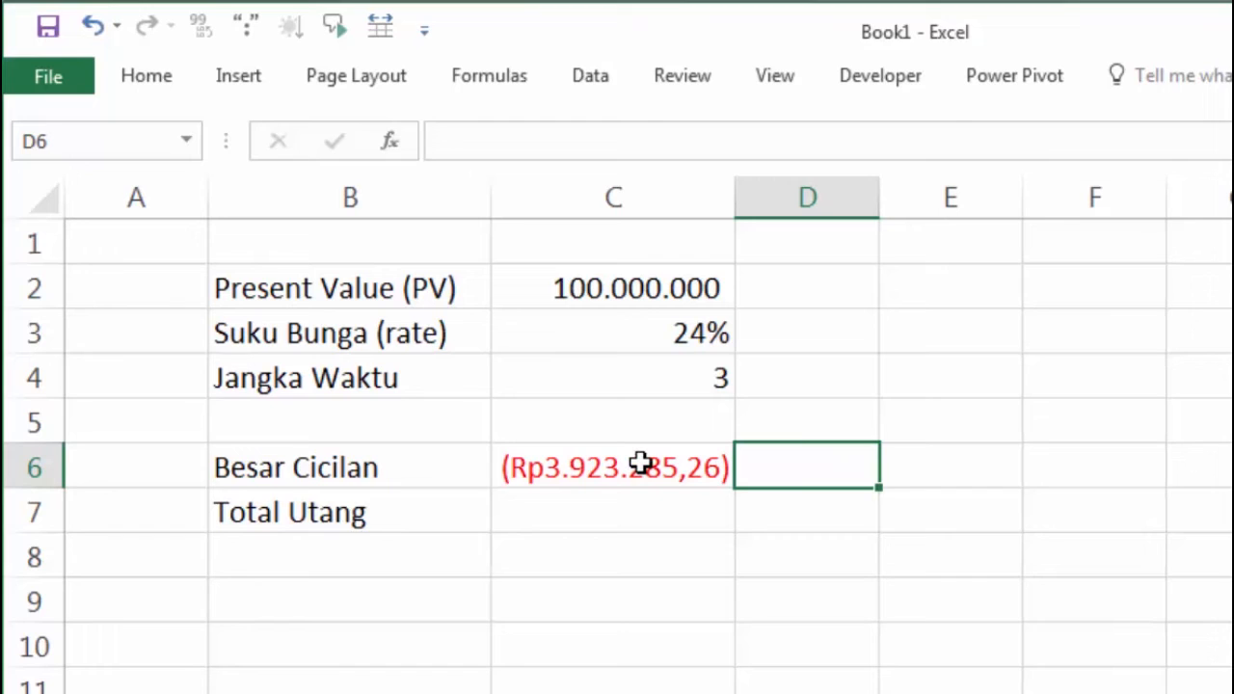
pyautogui.click(924, 451)
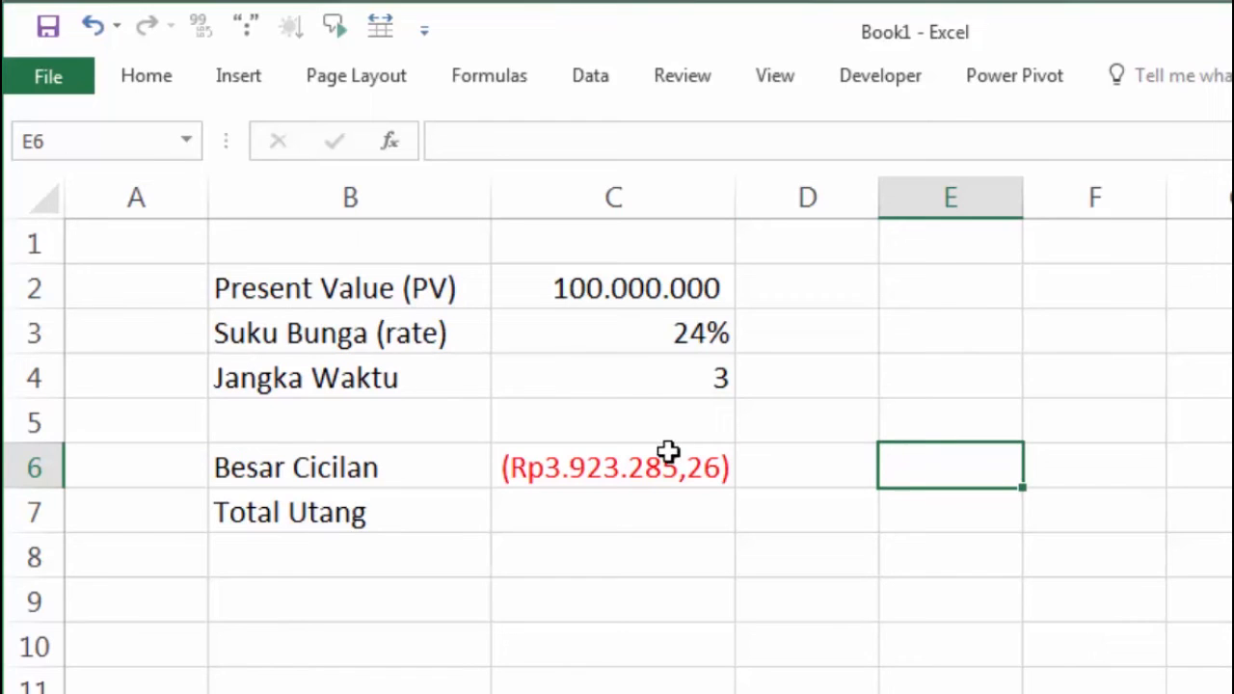
pyautogui.click(835, 445)
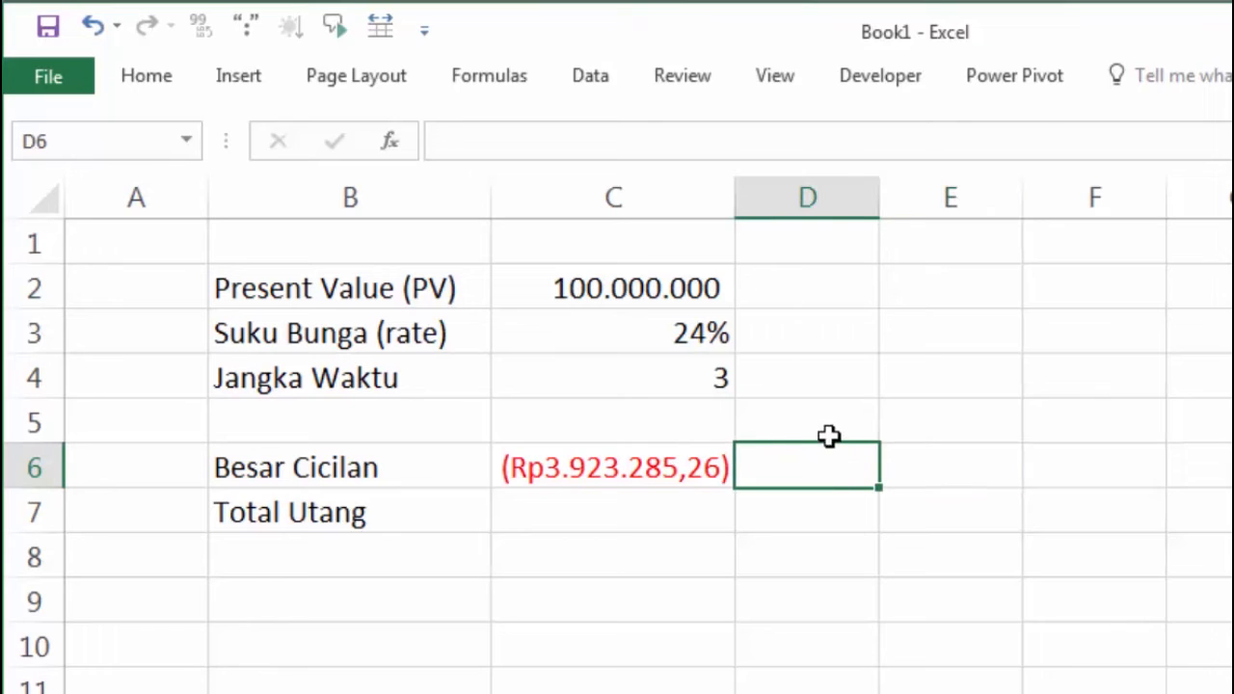
pyautogui.click(563, 463)
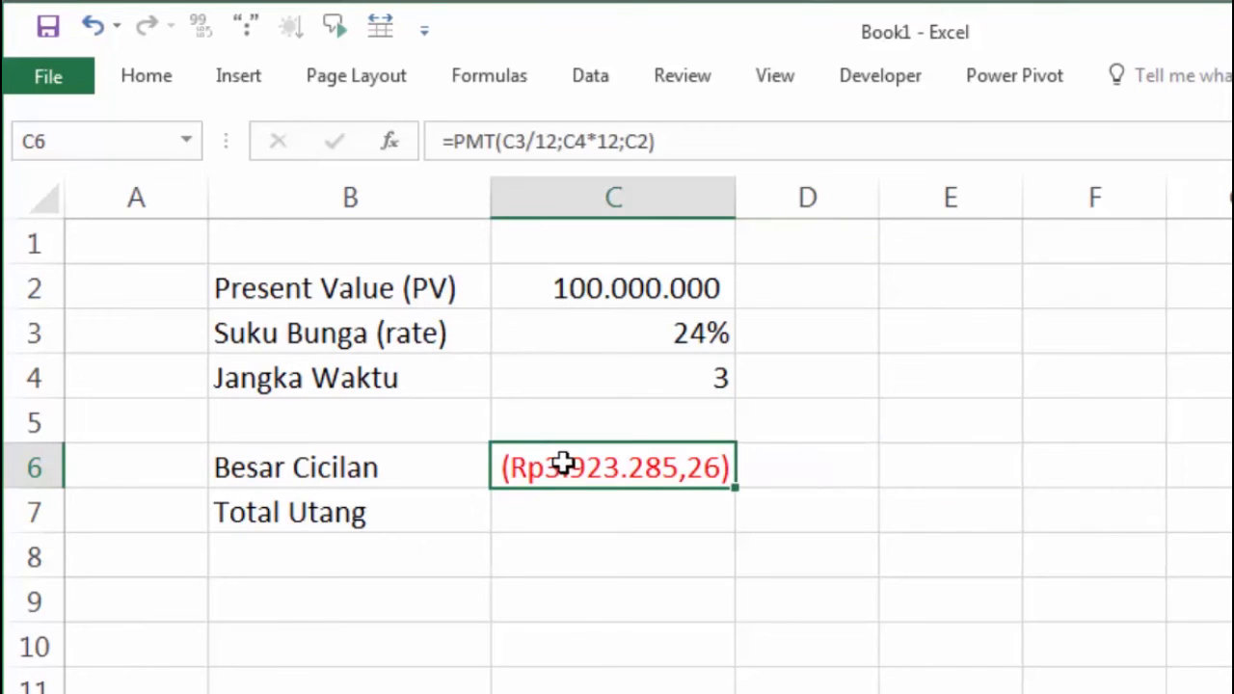
# - Enter the note "per tahun" in cell D3 beside the interest rate
pyautogui.click(803, 287)
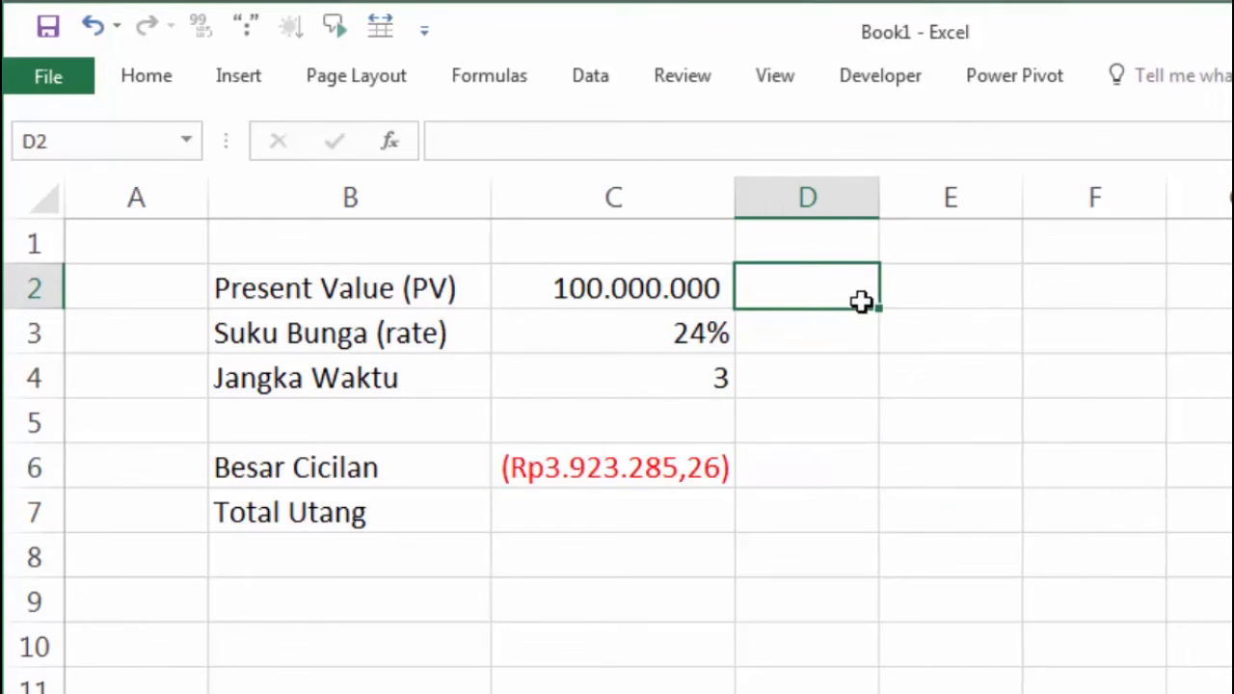
pyautogui.click(837, 326)
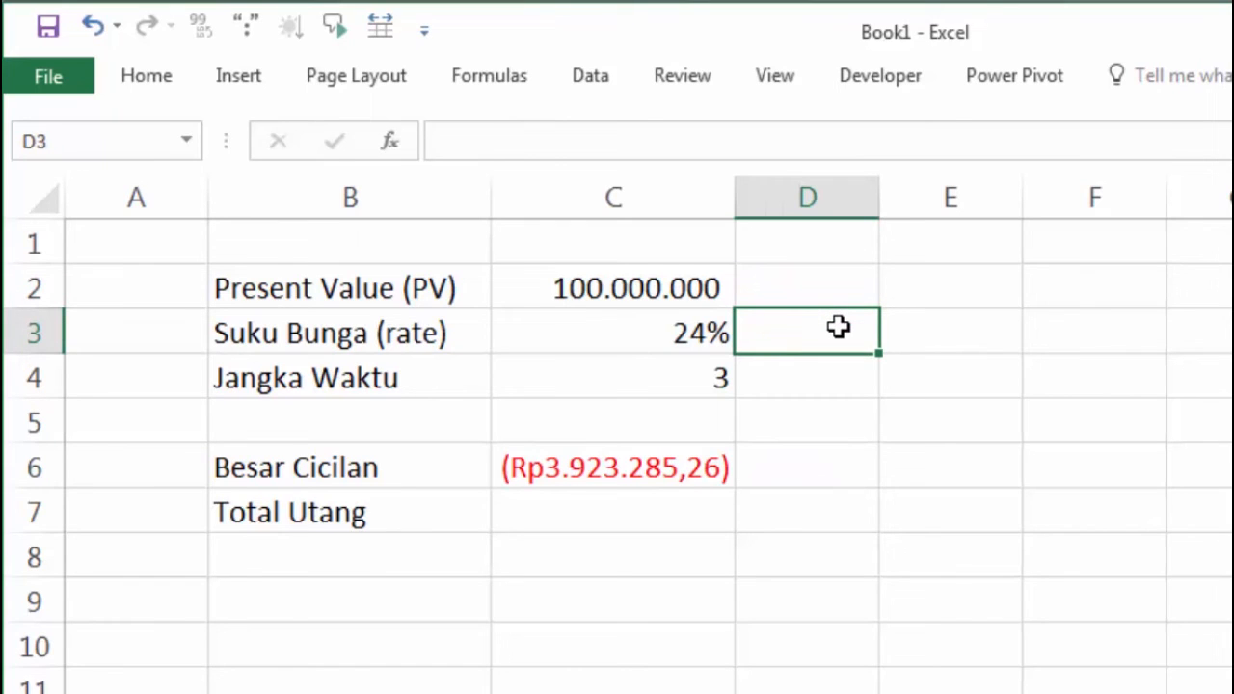
pyautogui.write('per tahun')
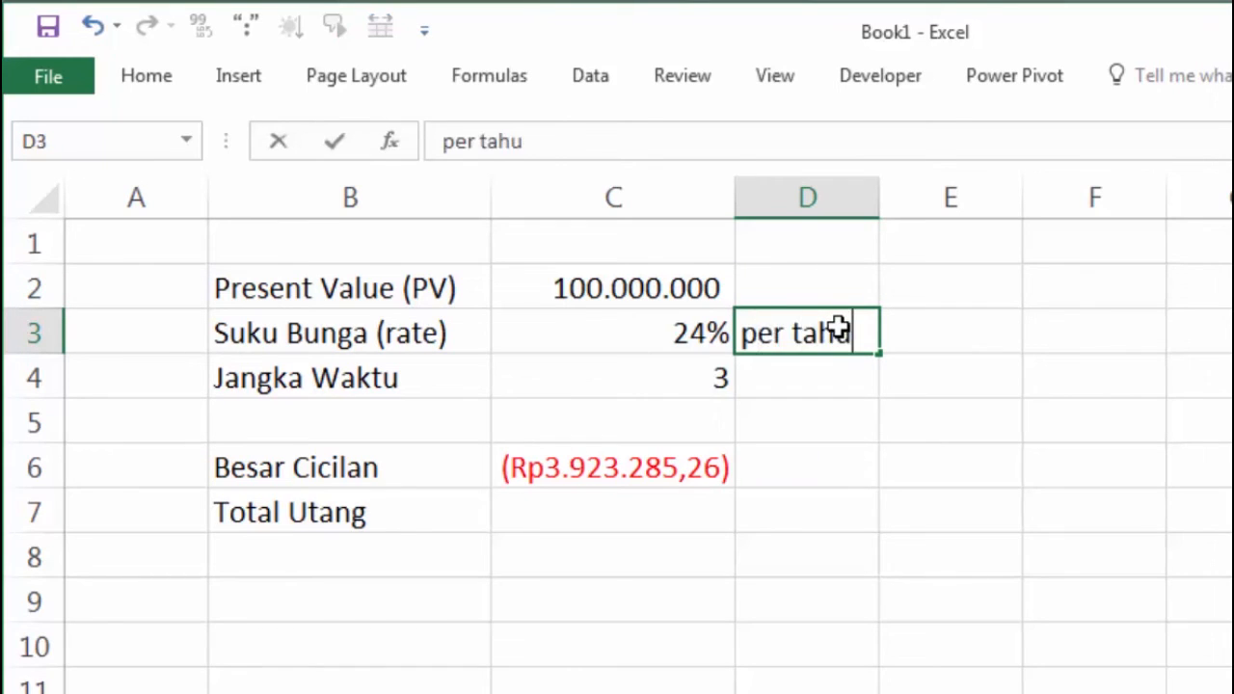
pyautogui.press('Return')
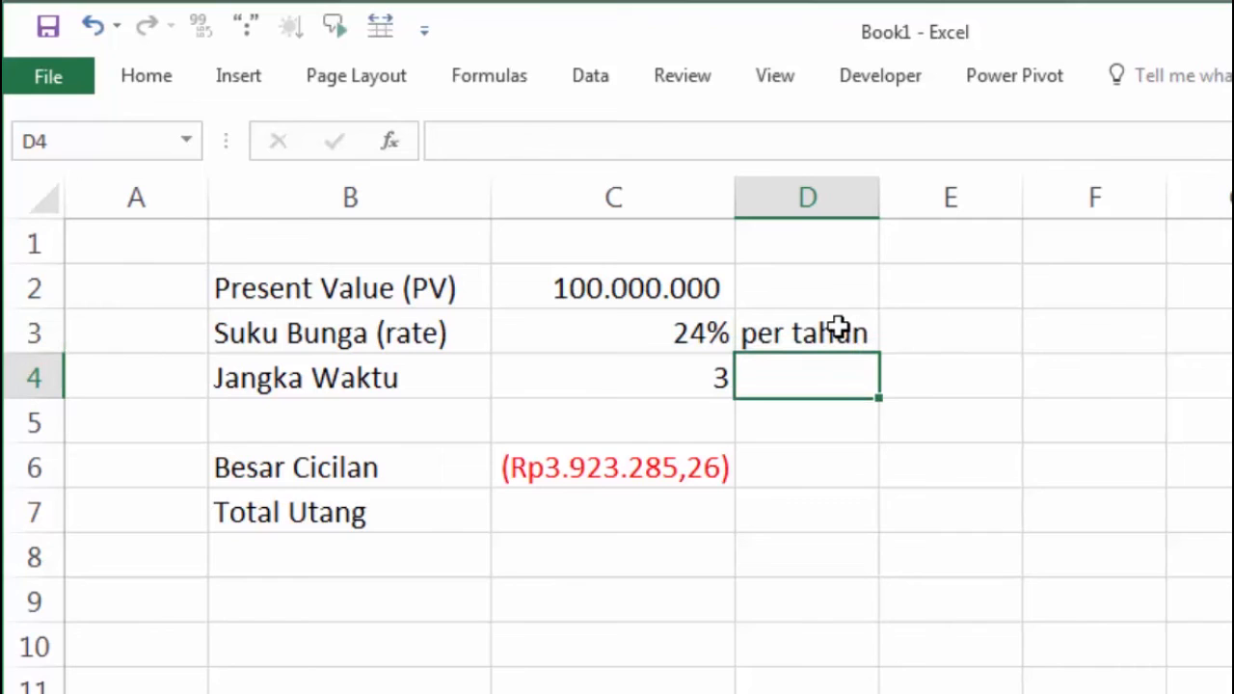
# - Extend the term label in cell B4 to "Jangka Waktu (nPer)"
pyautogui.press('Left')
pyautogui.press('Left')
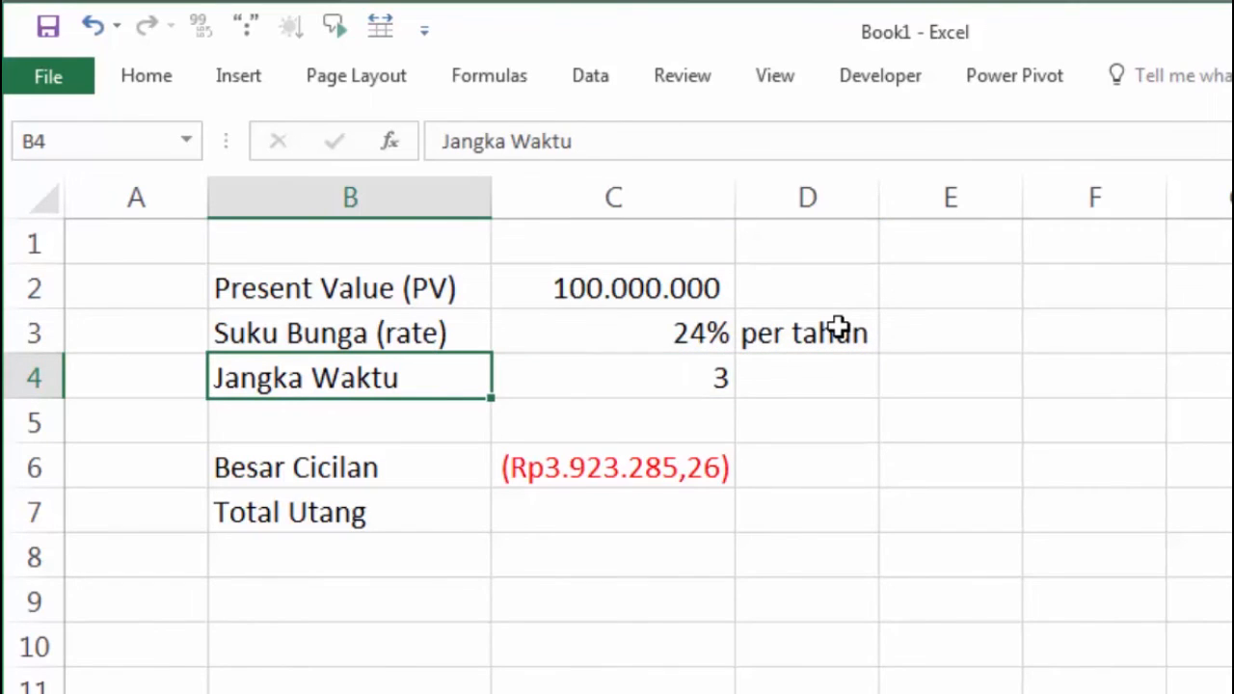
pyautogui.doubleClick(466, 370)
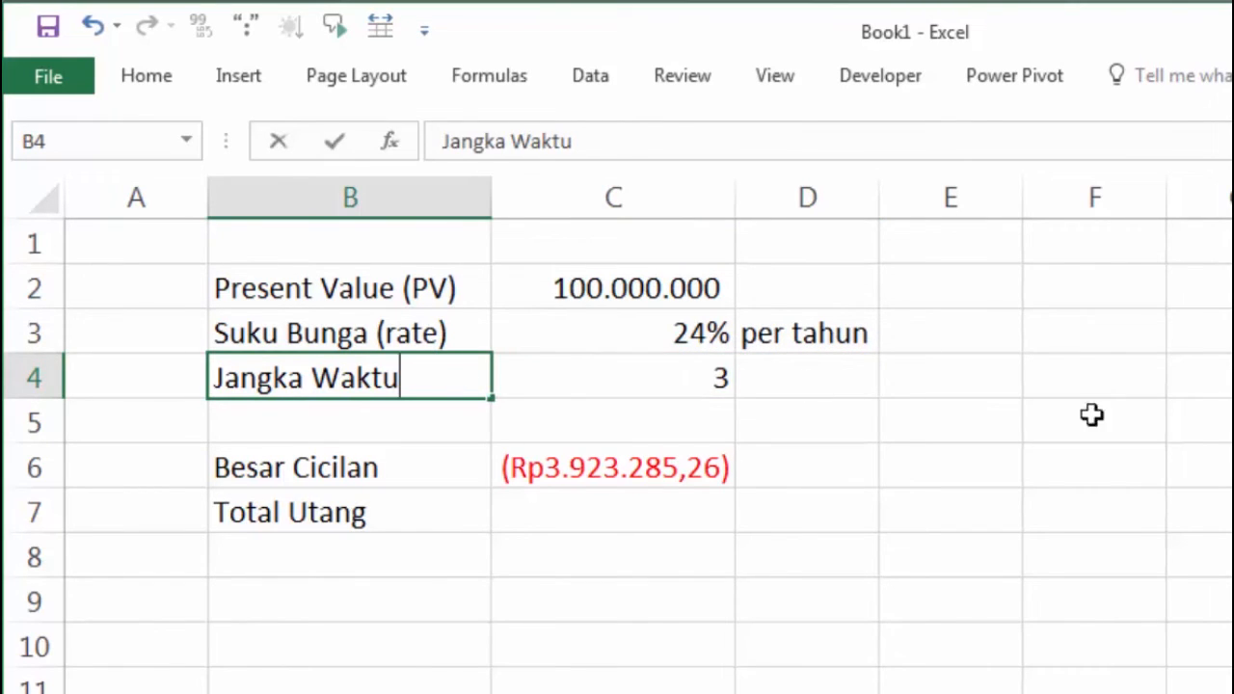
pyautogui.write('(')
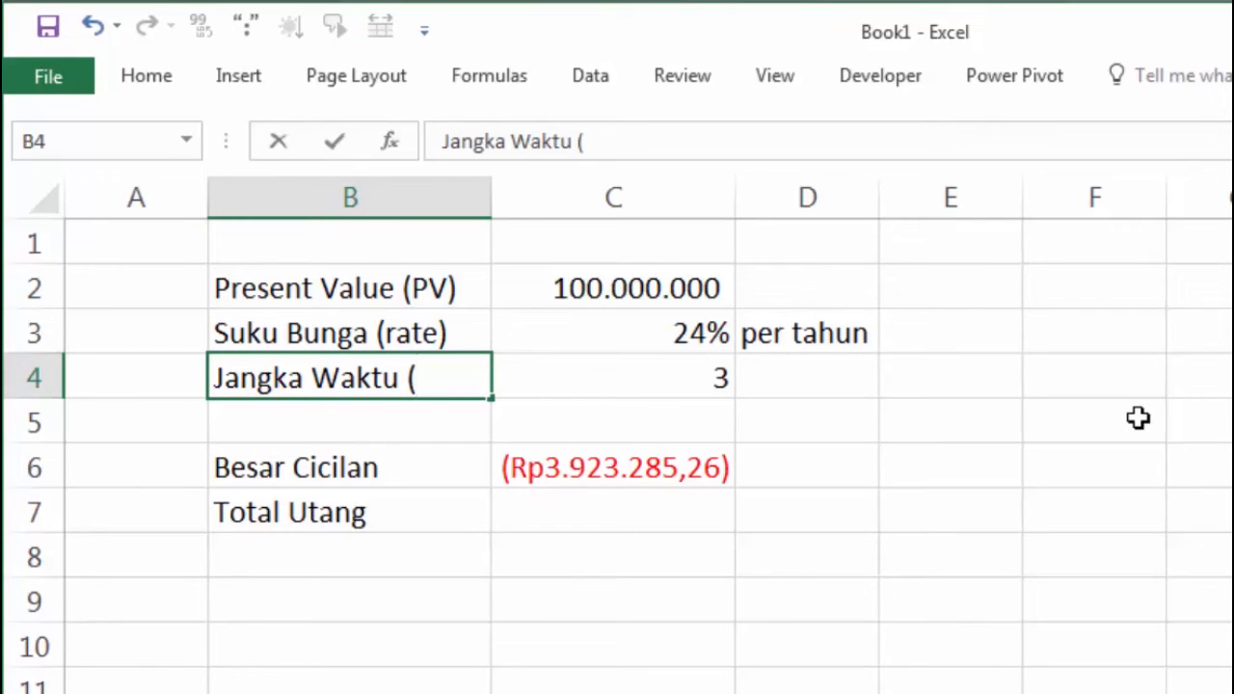
pyautogui.write('nPer)')
pyautogui.press('Return')
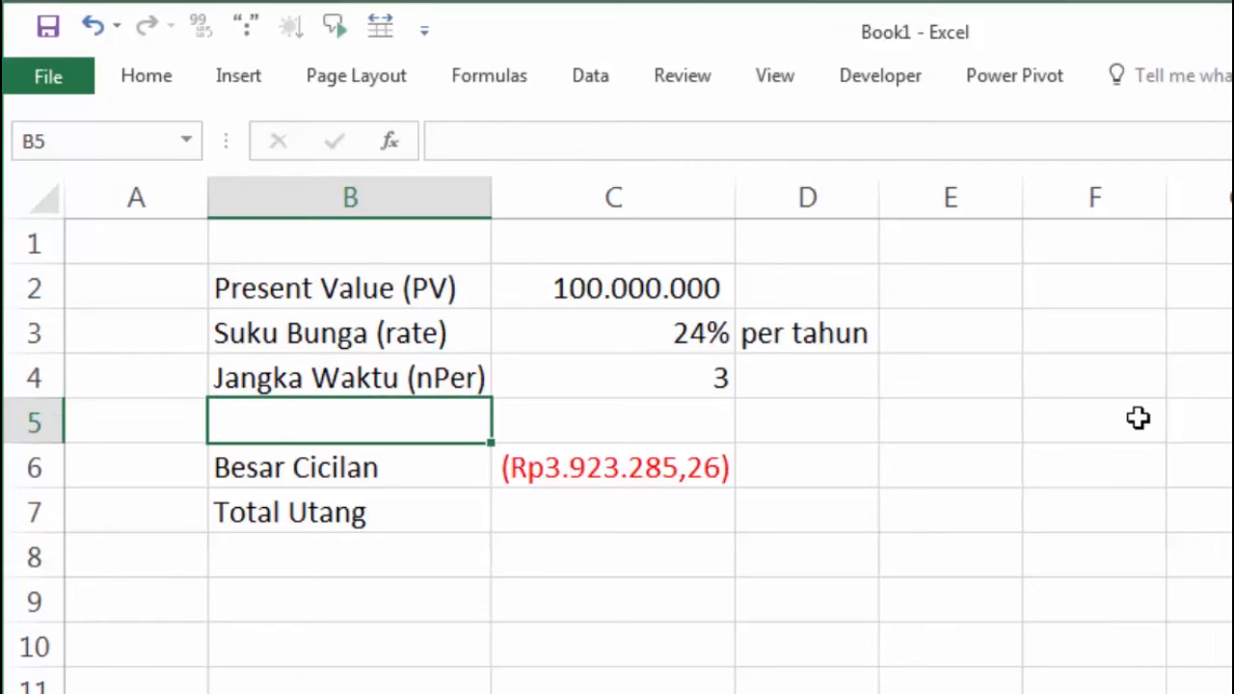
pyautogui.click(664, 519)
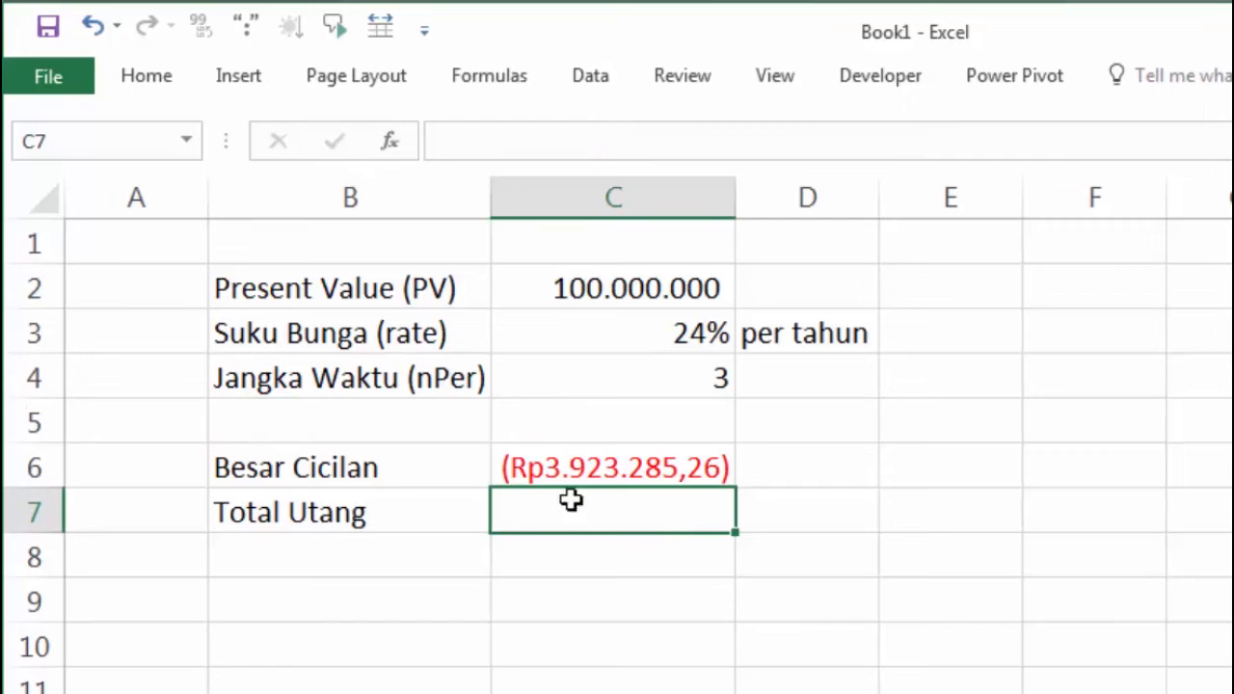
pyautogui.click(325, 468)
pyautogui.click(573, 478)
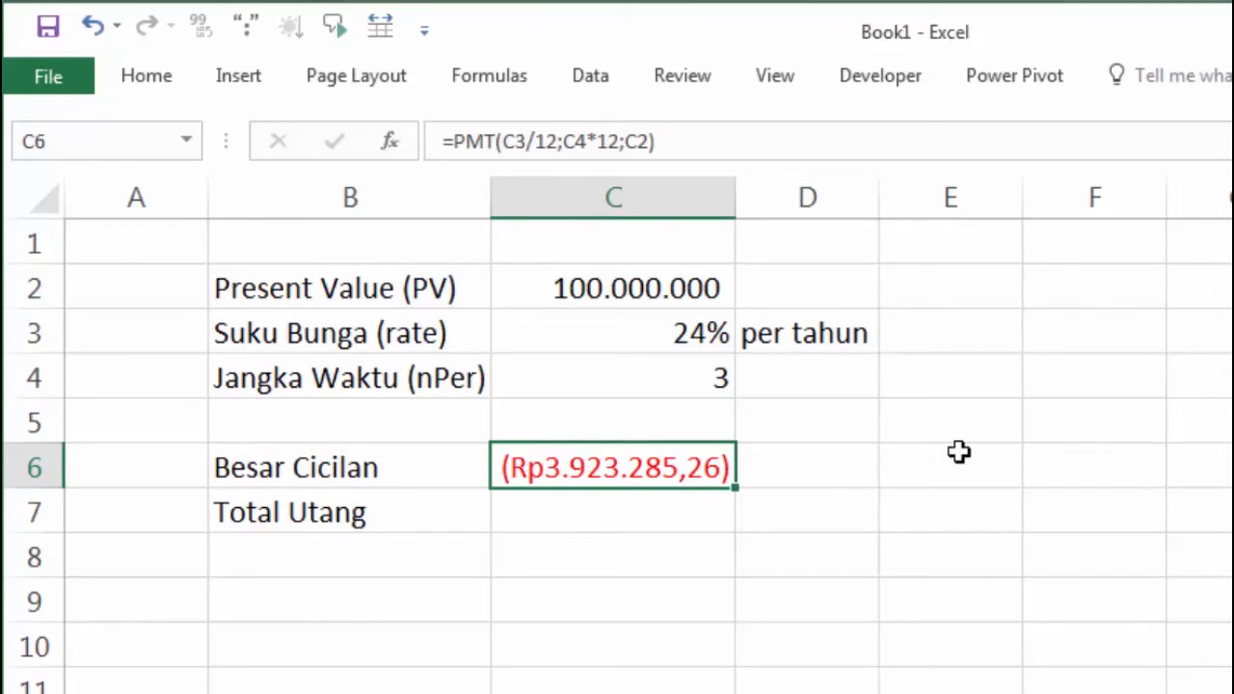
pyautogui.click(586, 511)
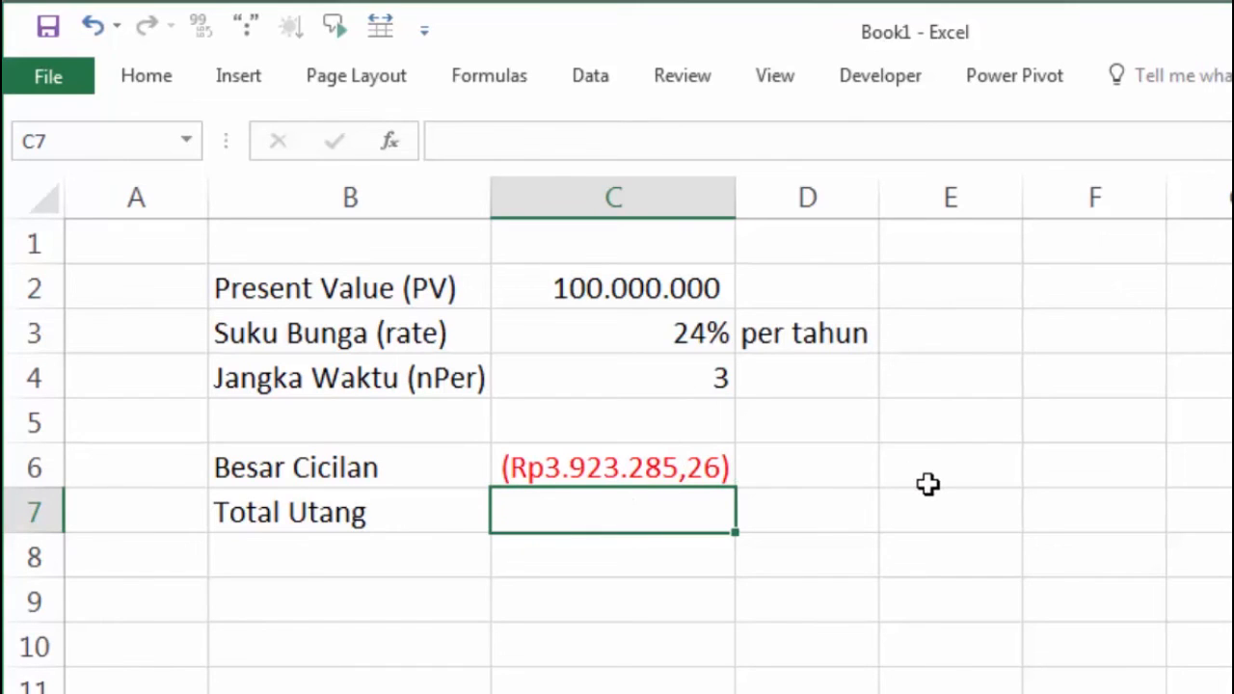
pyautogui.write('=')
pyautogui.click(661, 461)
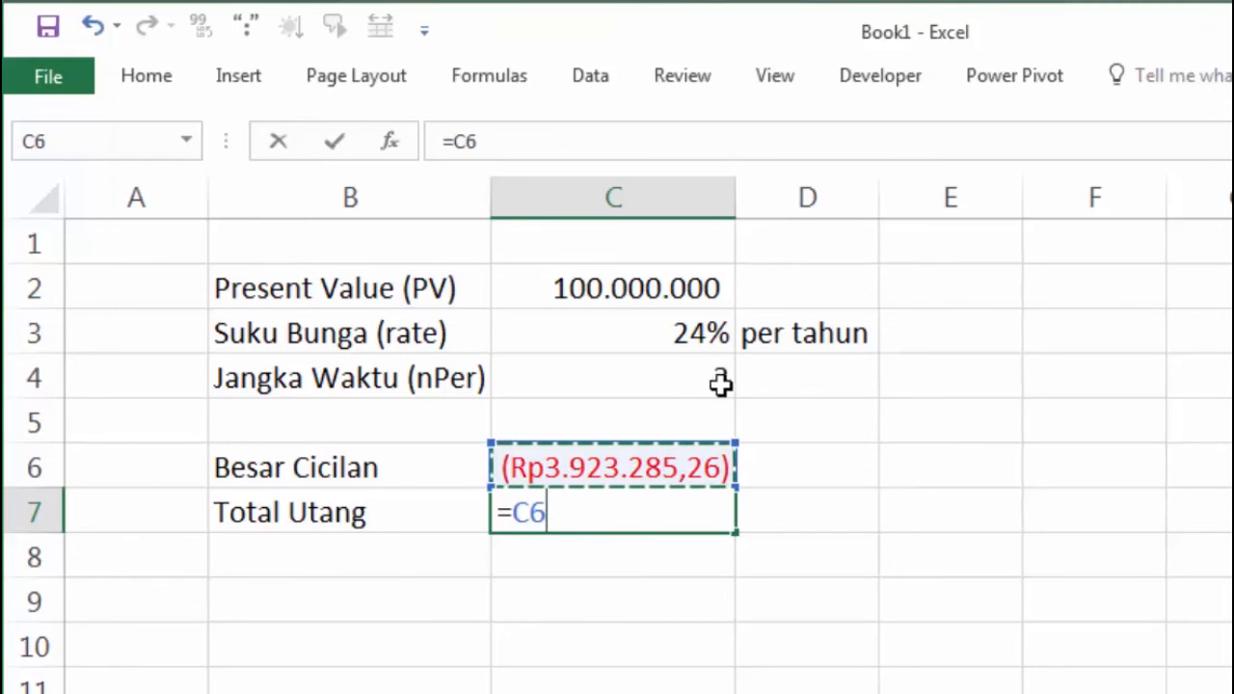
pyautogui.click(691, 378)
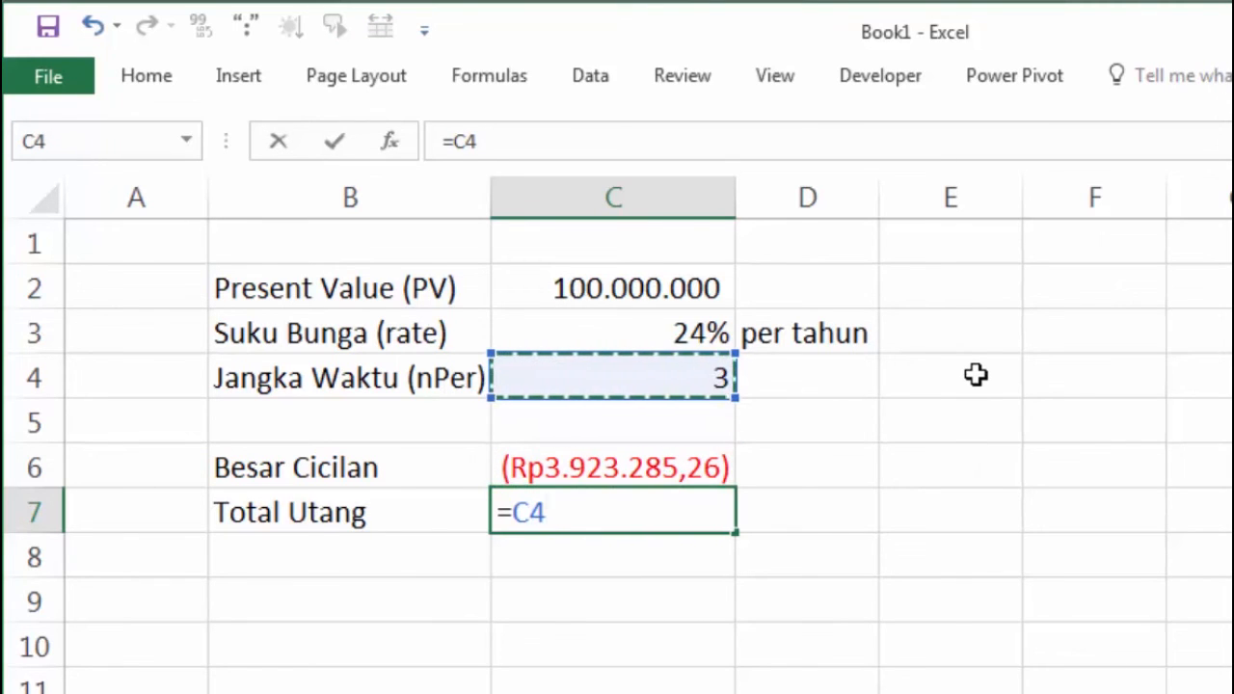
pyautogui.write('*12')
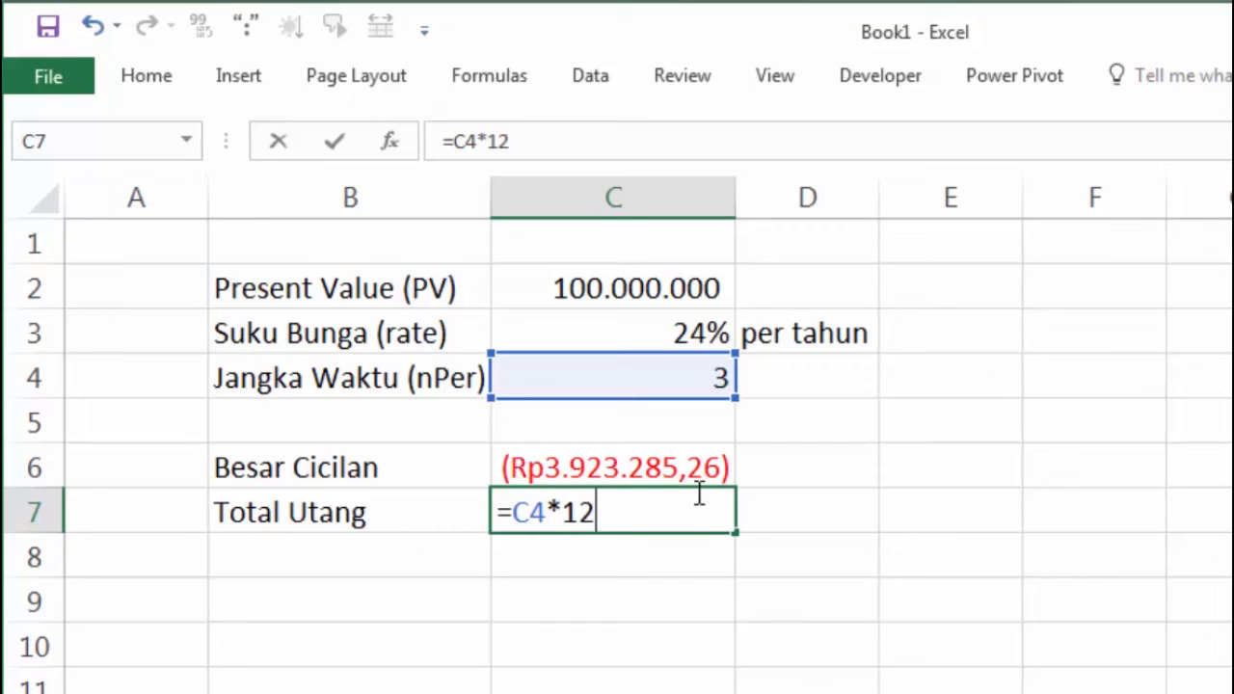
pyautogui.press('BackSpace')
pyautogui.press('BackSpace')
pyautogui.click(658, 467)
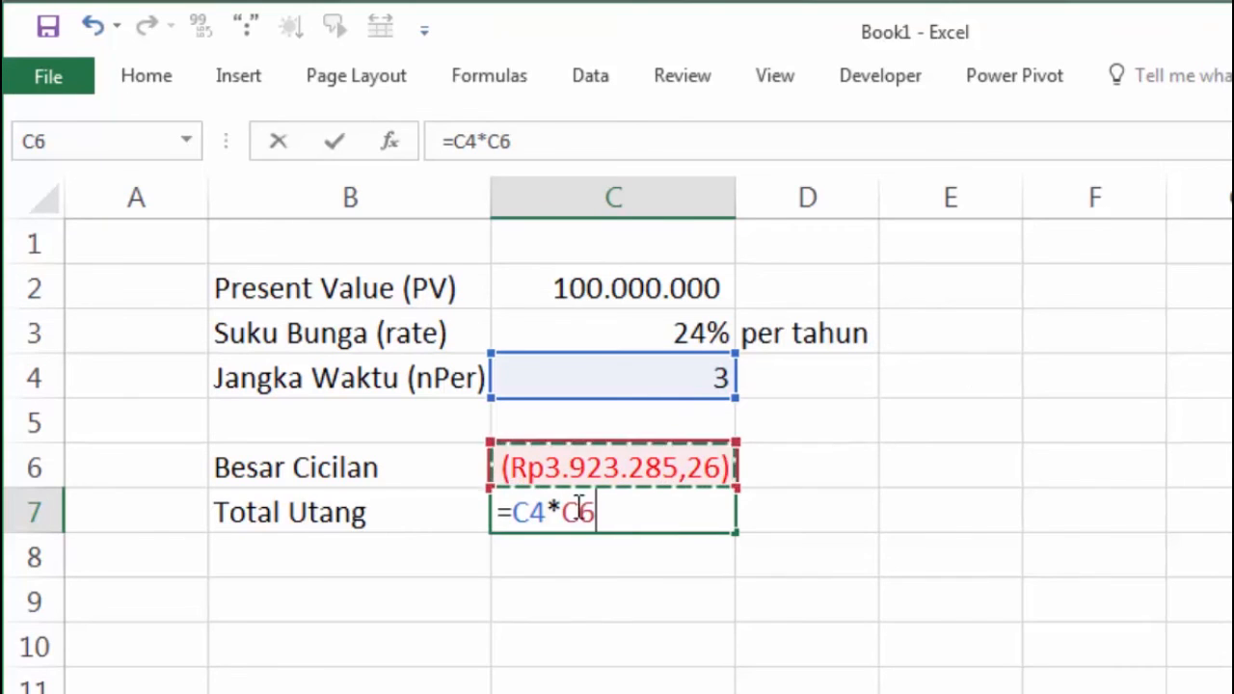
pyautogui.moveTo(598, 508); pyautogui.dragTo(440, 509)
pyautogui.press('Escape')
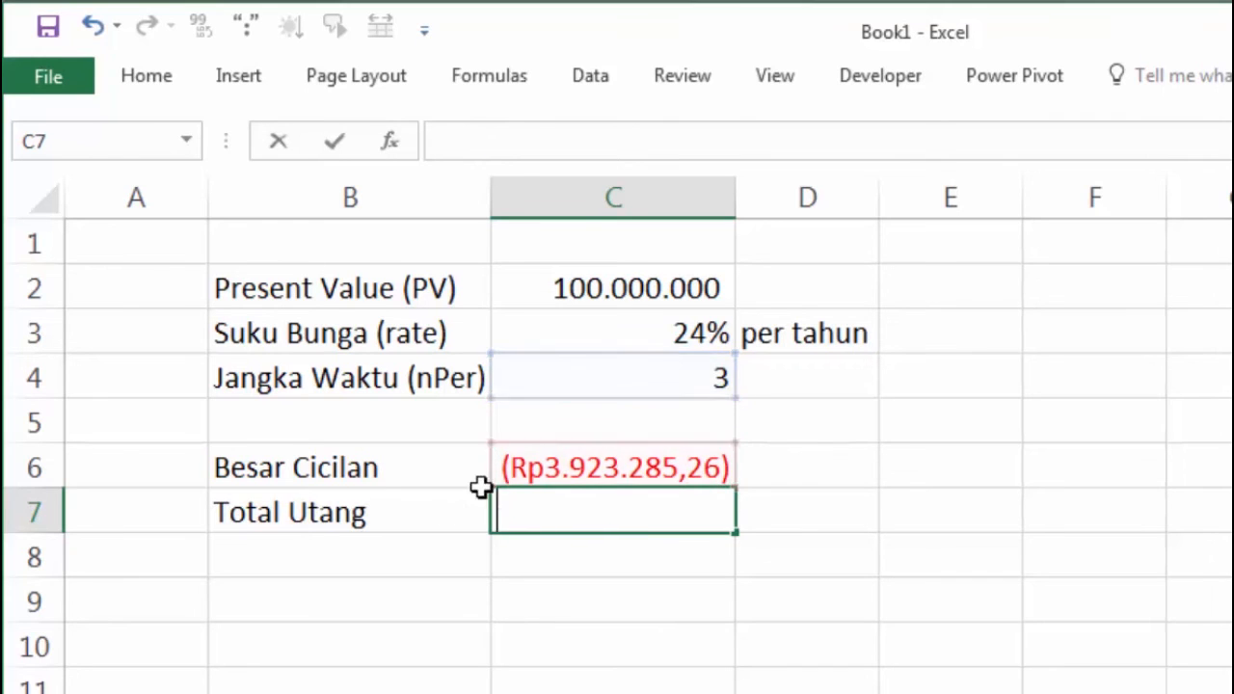
# - Calculate the total debt in cell C7 by multiplying the installment by the term in months with =C6*C4*12
pyautogui.write('=')
pyautogui.click(607, 465)
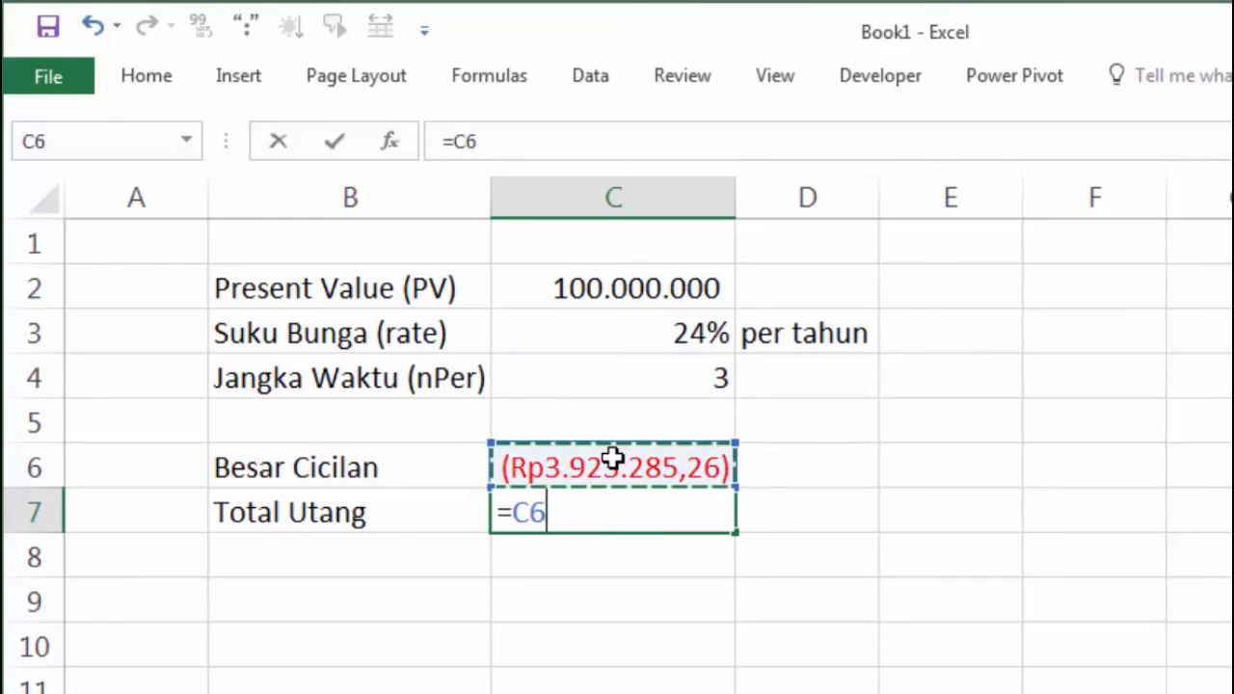
pyautogui.write('*')
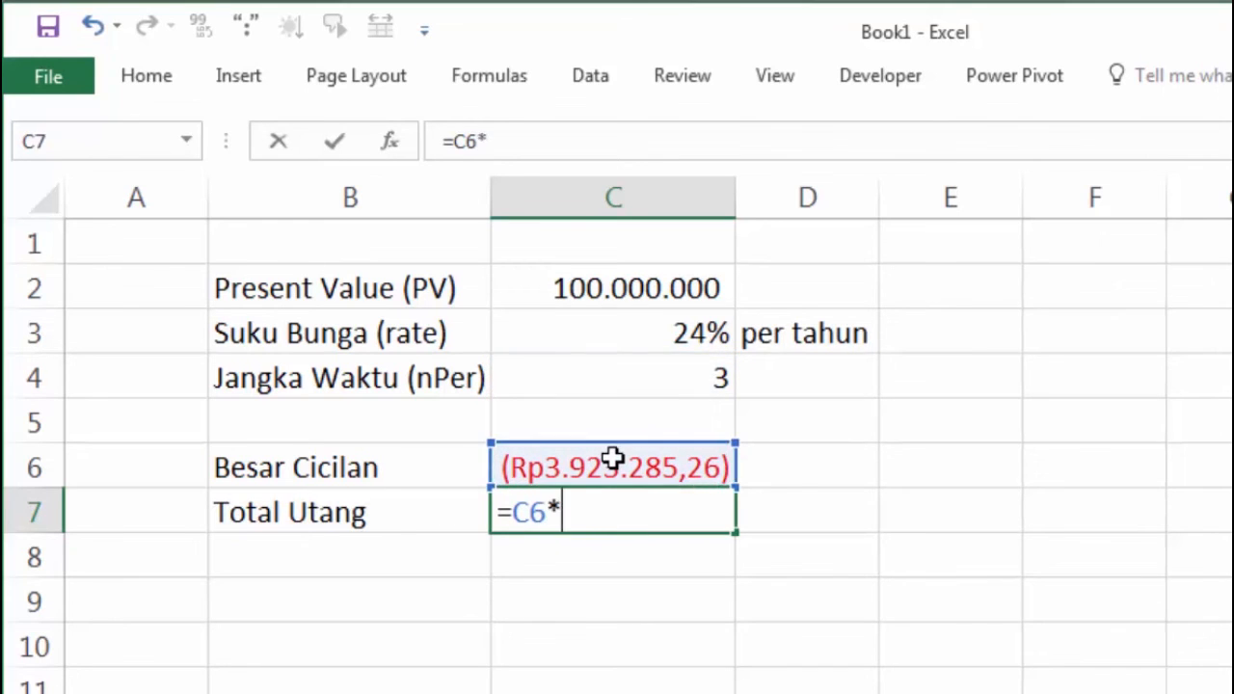
pyautogui.click(676, 379)
pyautogui.write('*12')
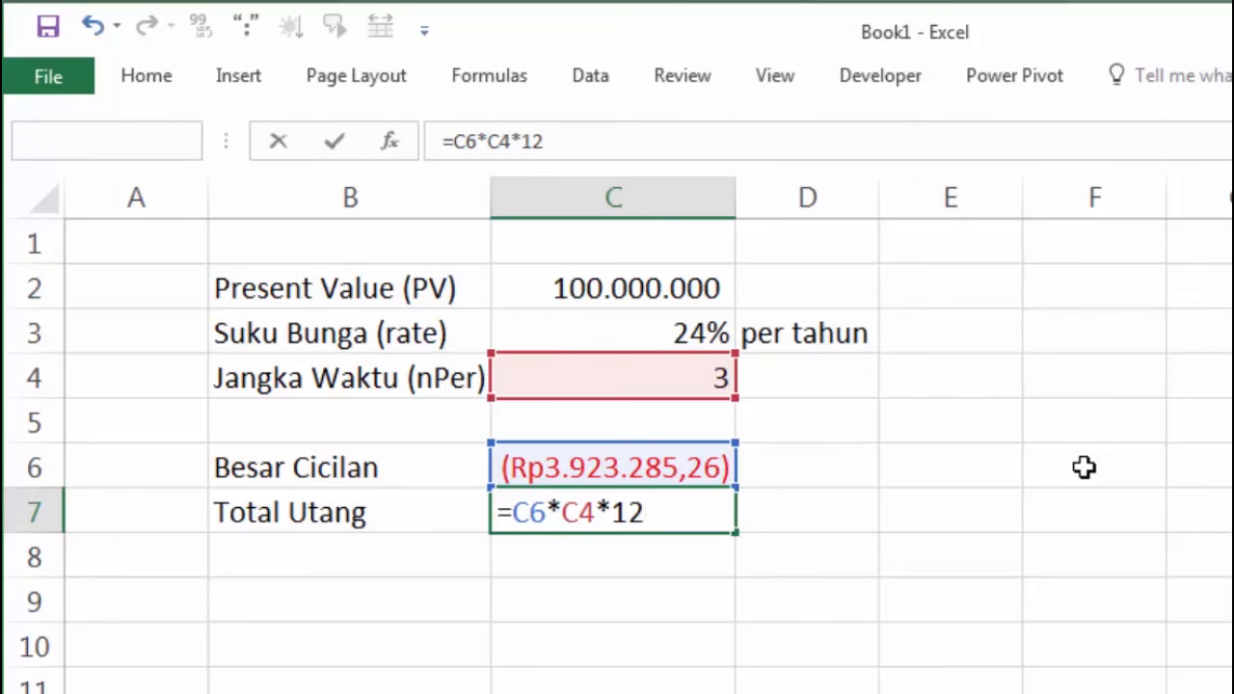
pyautogui.press('Return')
# - Examine the Total Utang result and formula in C7 against the PMT installment formula and its arguments in C6
pyautogui.click(718, 506)
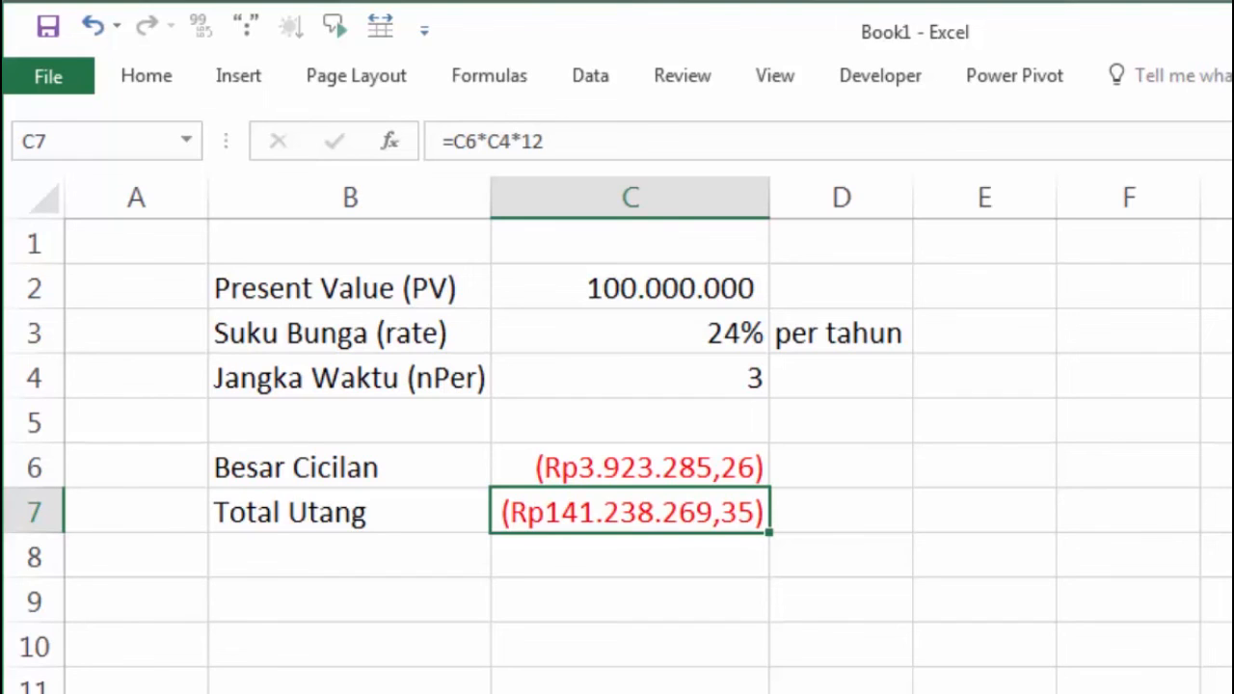
pyautogui.click(1219, 512)
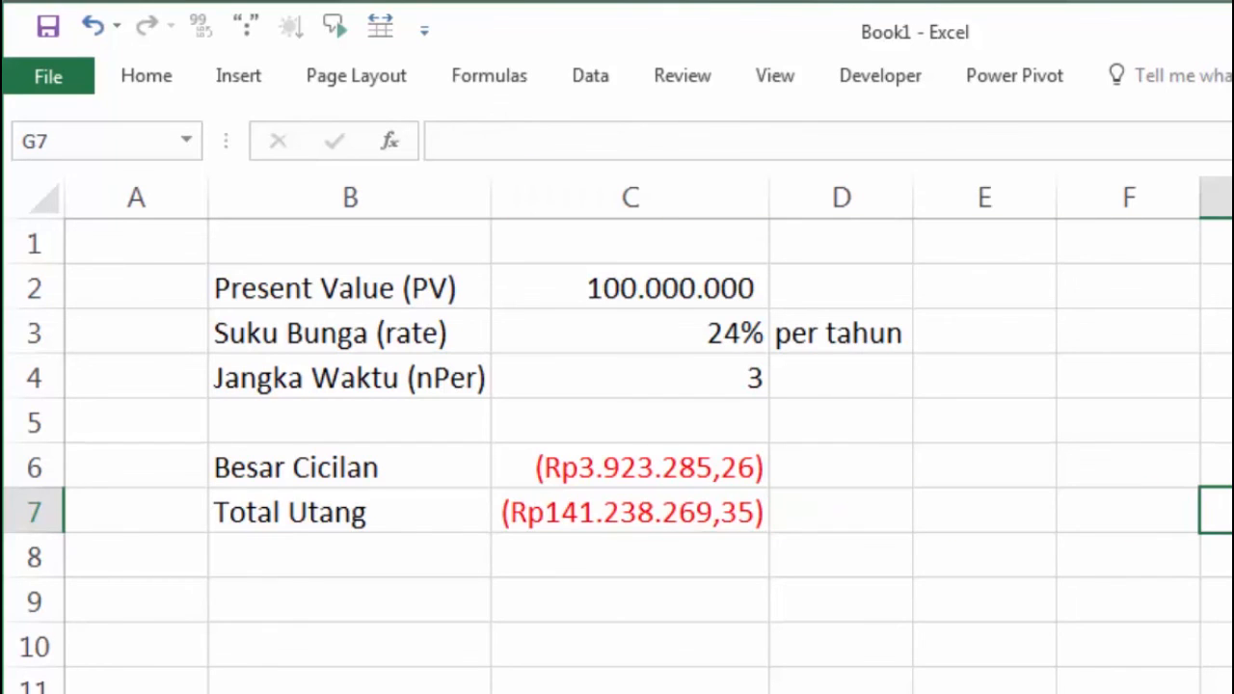
pyautogui.click(639, 640)
pyautogui.click(543, 511)
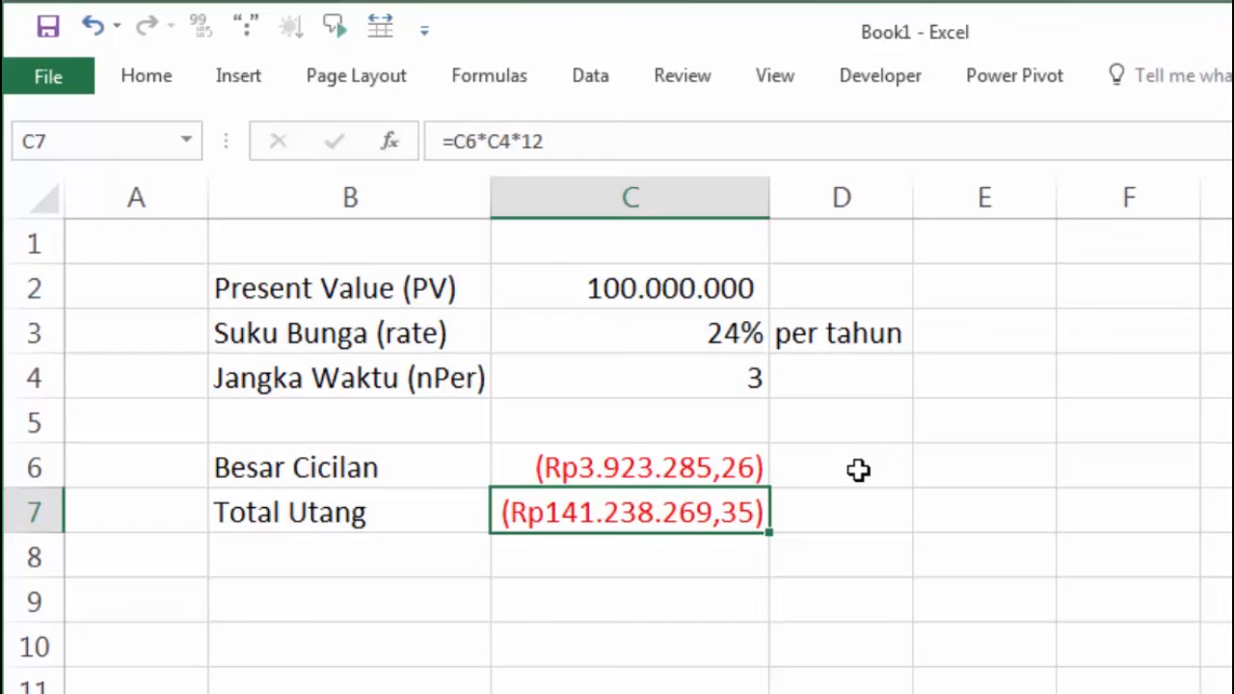
pyautogui.click(700, 474)
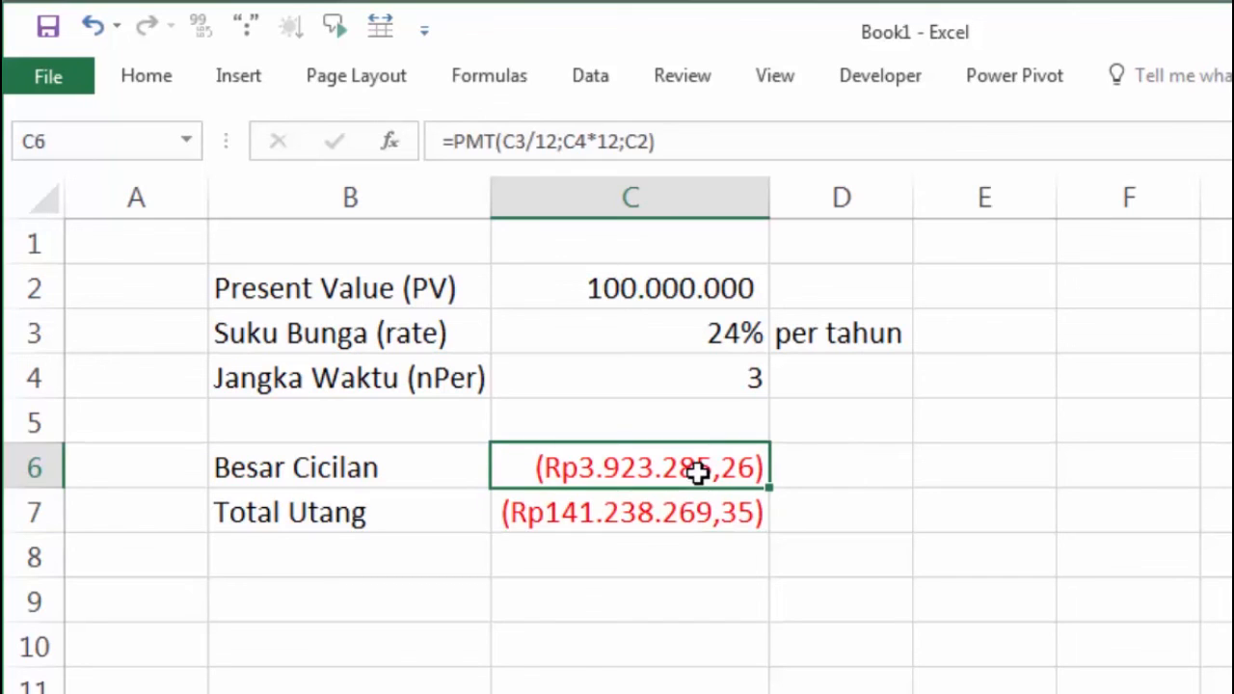
pyautogui.click(695, 508)
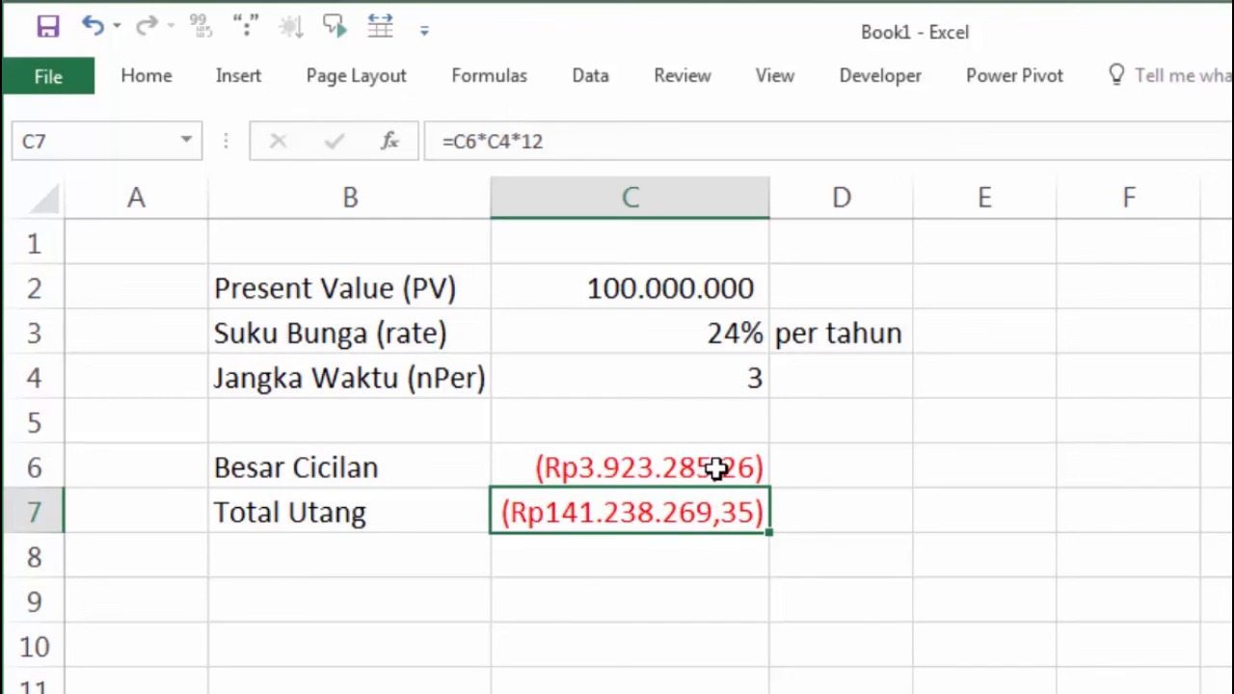
pyautogui.click(681, 468)
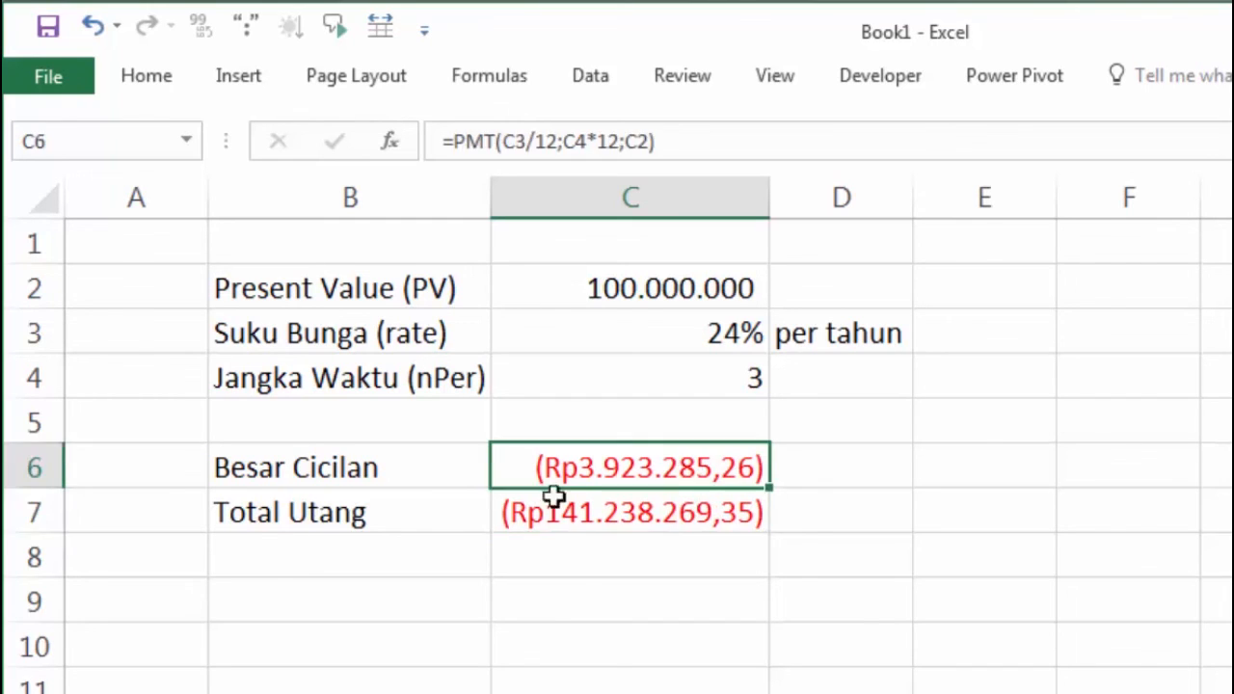
pyautogui.click(524, 517)
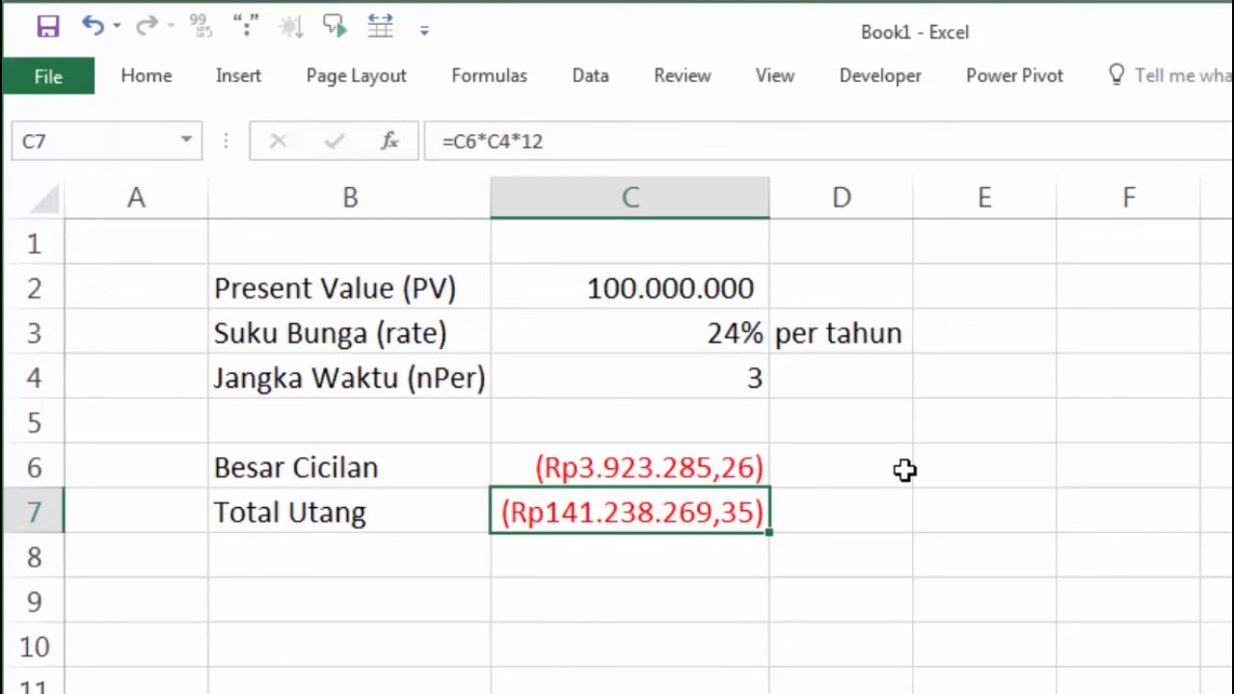
pyautogui.doubleClick(719, 472)
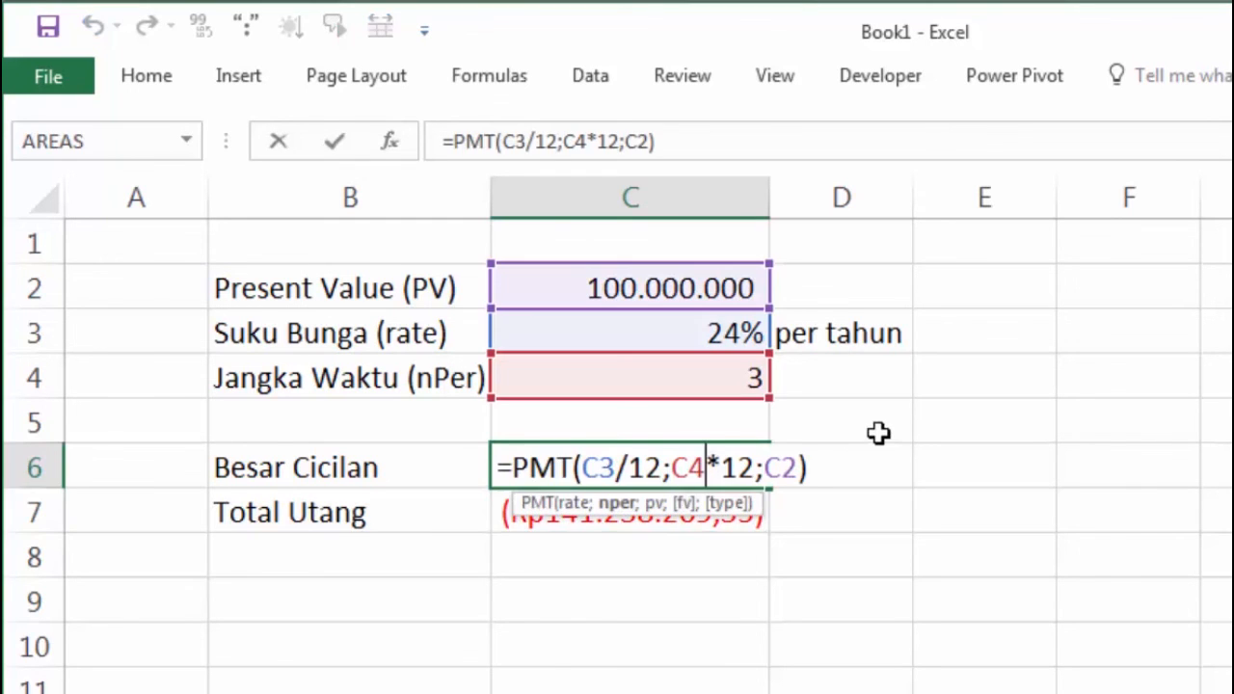
pyautogui.press('Return')
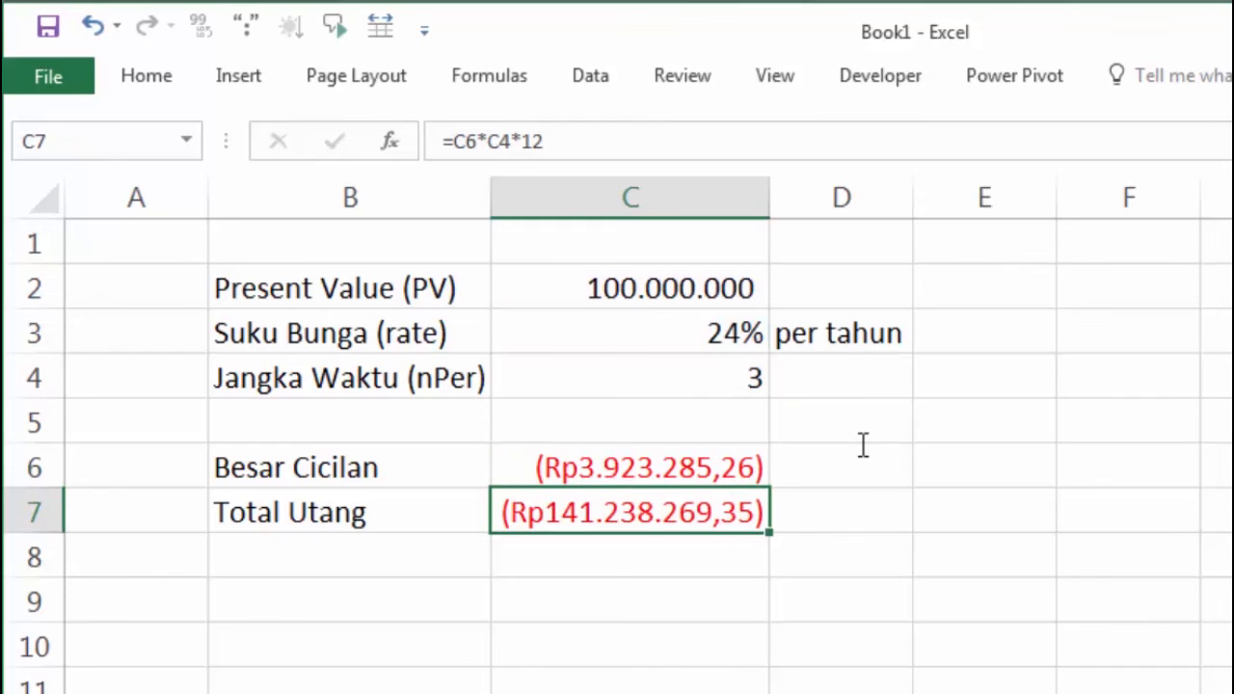